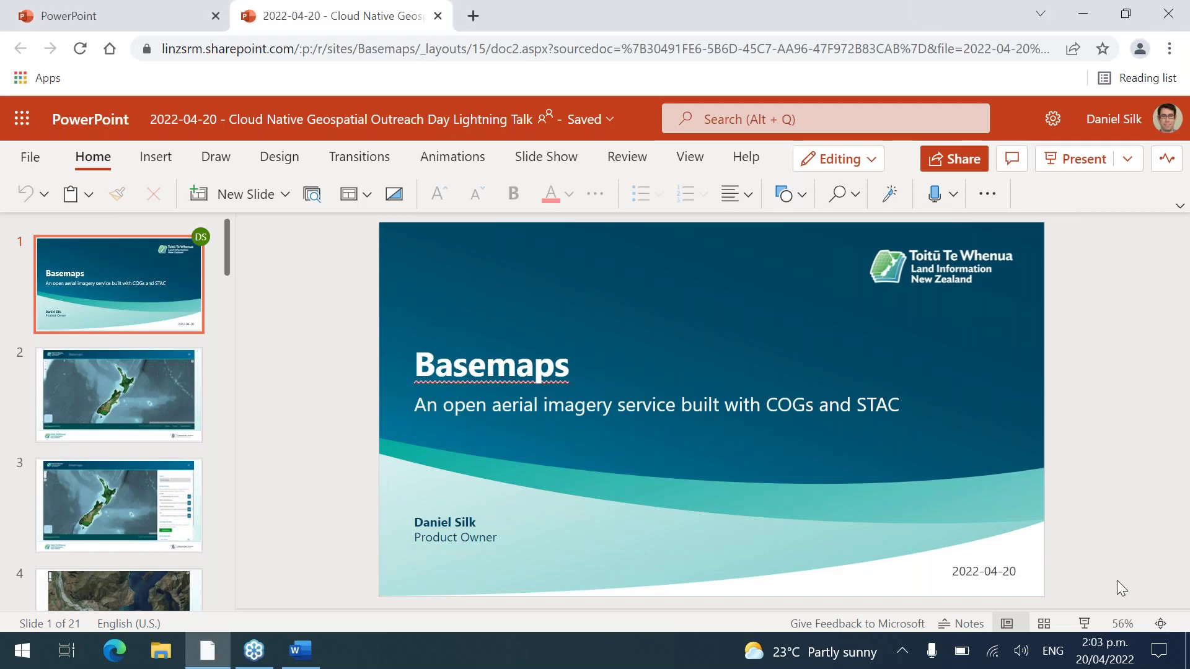
# Step: Present the Basemaps deck and the Digital Earth Africa deck full screen, advancing the latter past its satellite image
pyautogui.click(1087, 625)
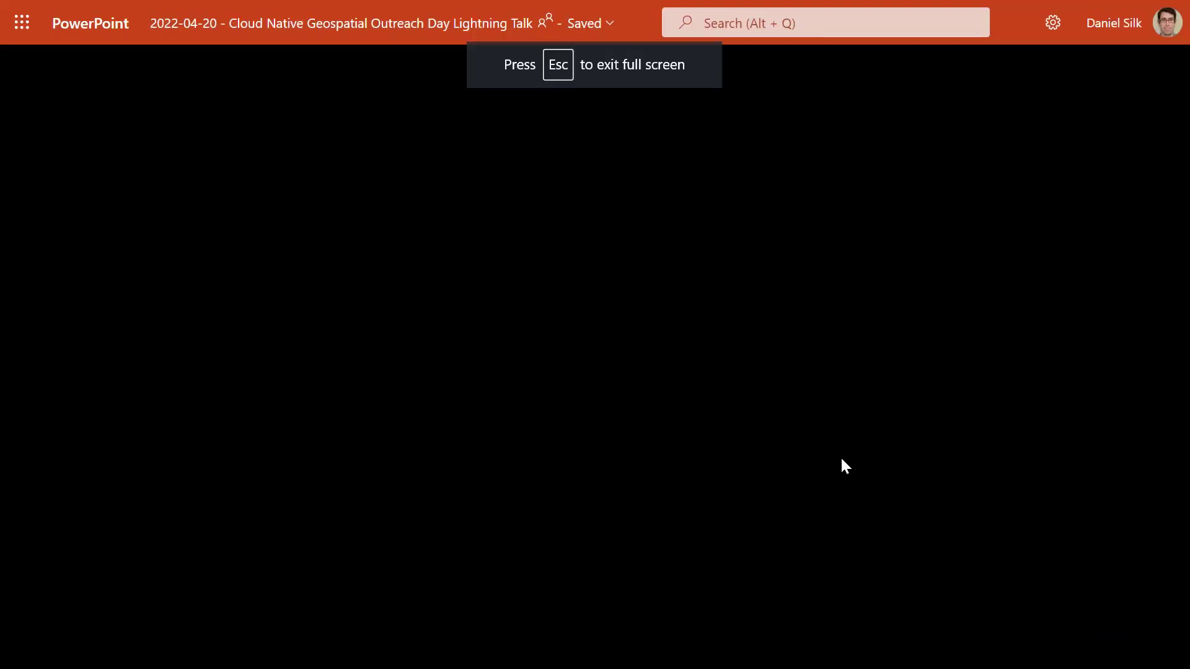
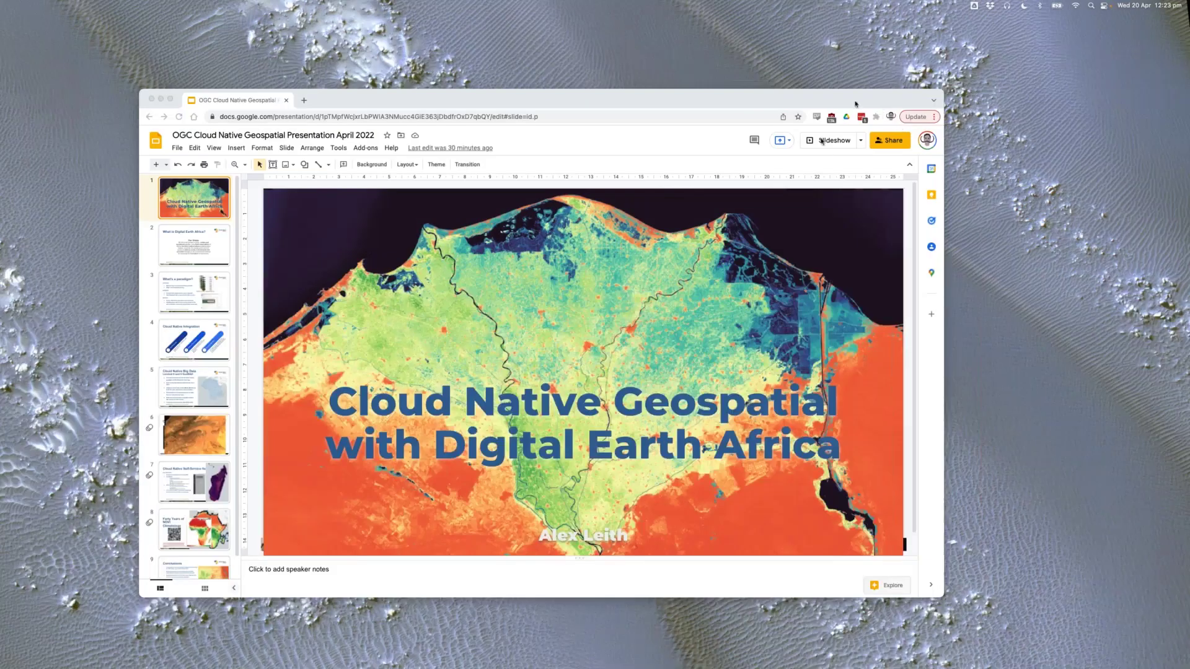
pyautogui.click(837, 146)
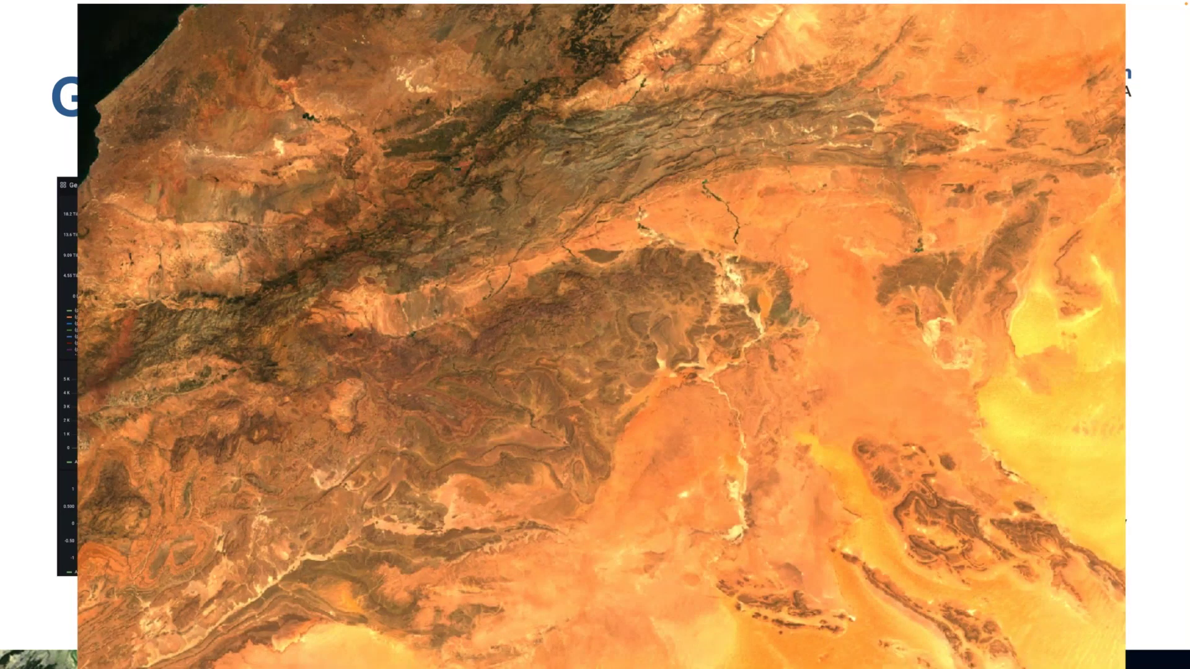
pyautogui.press('Right')
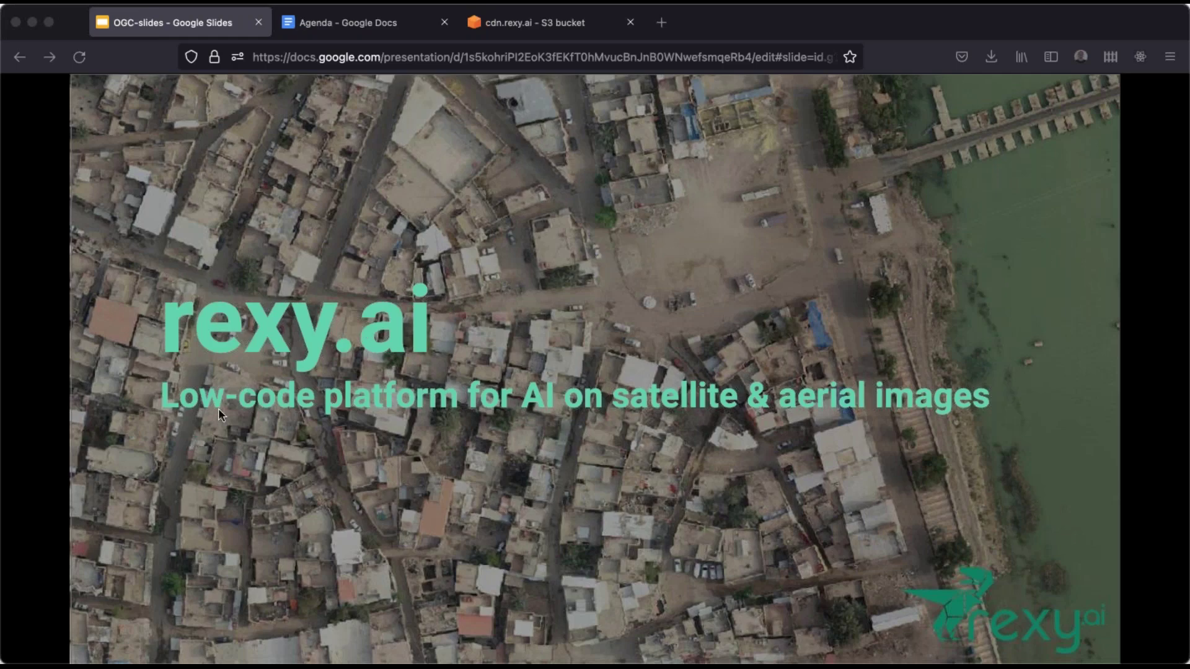
# Step: Advance the rexy.ai slide show from its title through the chunk-processing, projections and resolution slides to the Demo slide, and start the demo
pyautogui.press('Right')
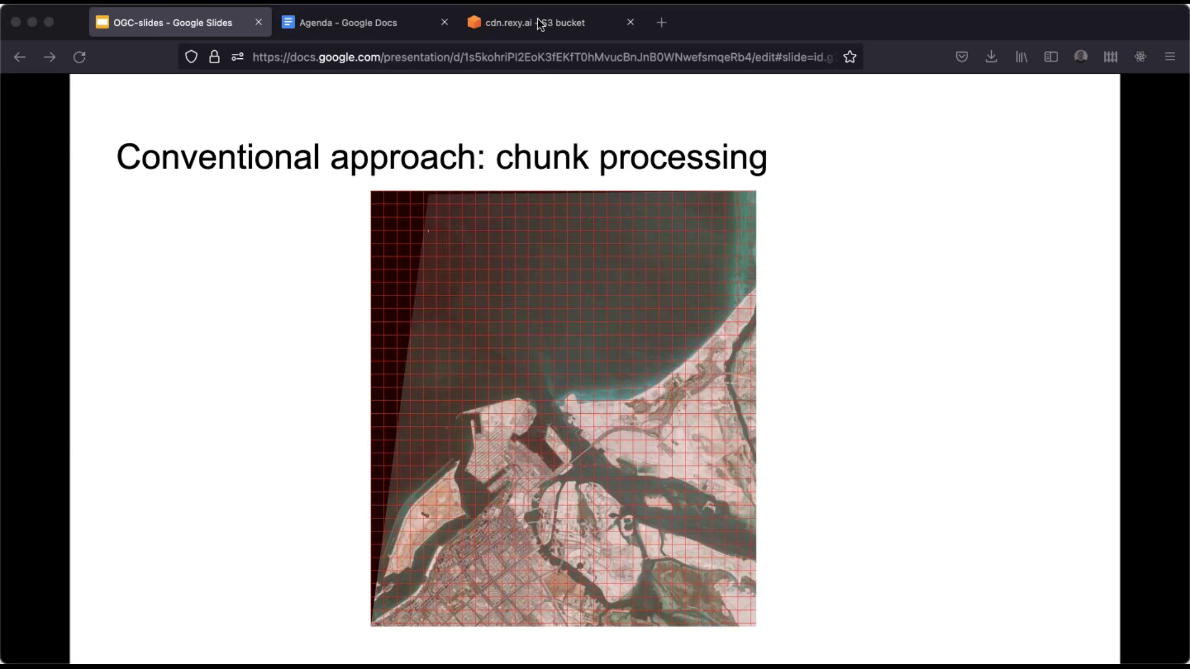
pyautogui.click(721, 151)
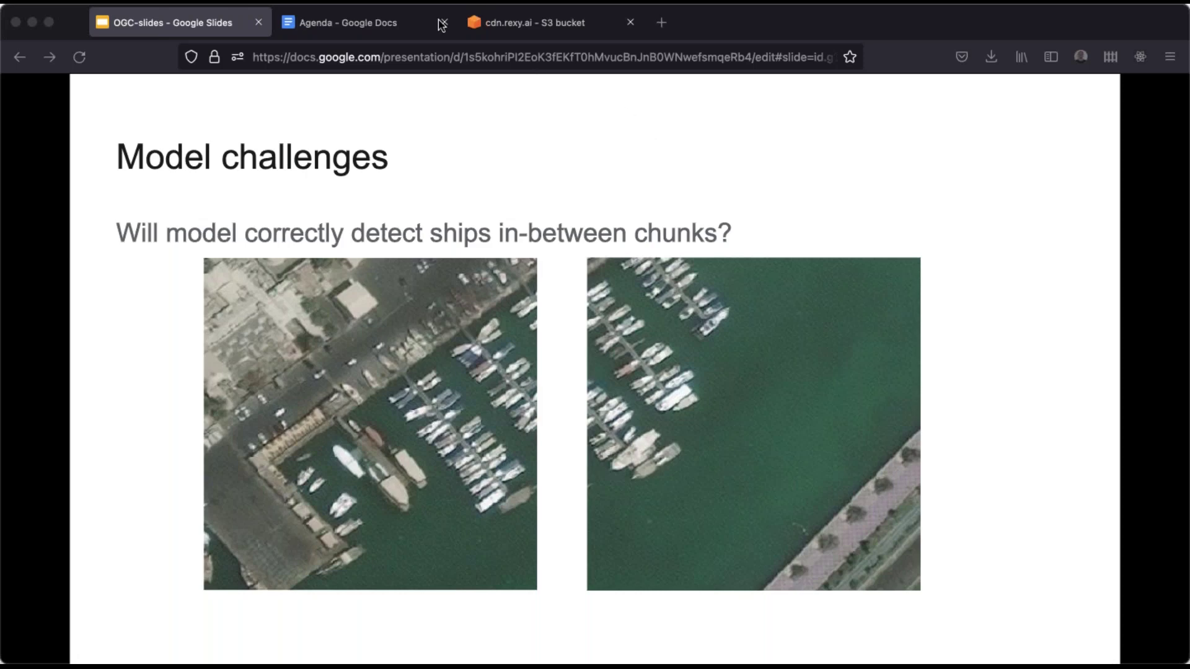
pyautogui.press('Right')
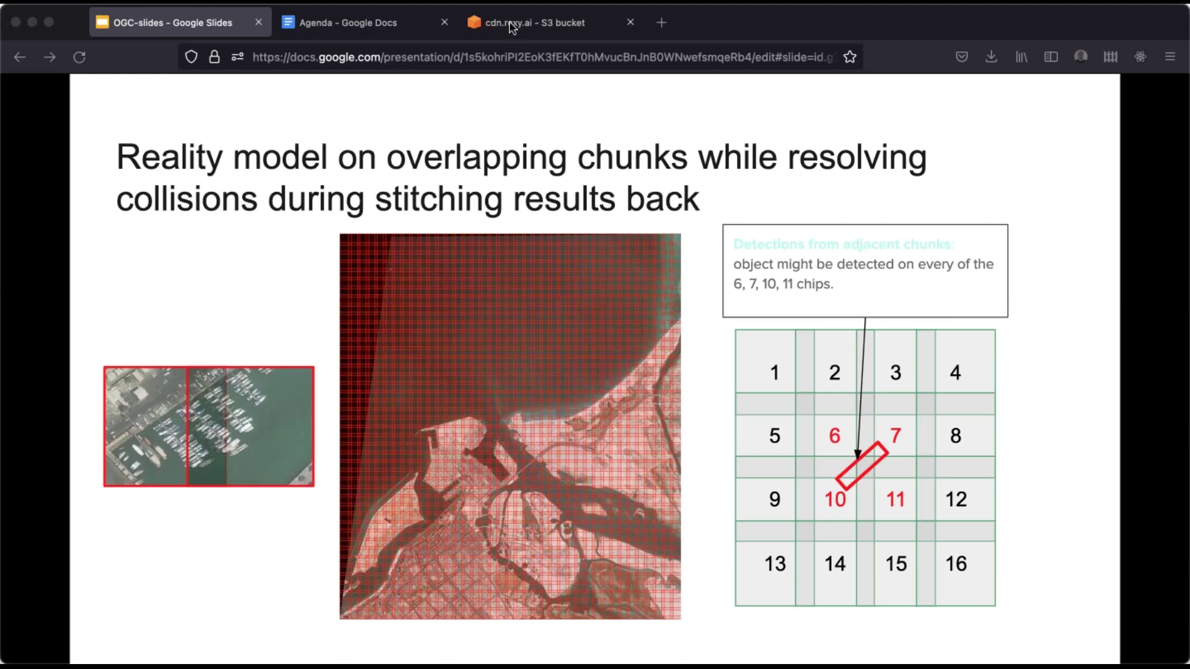
pyautogui.press('Right')
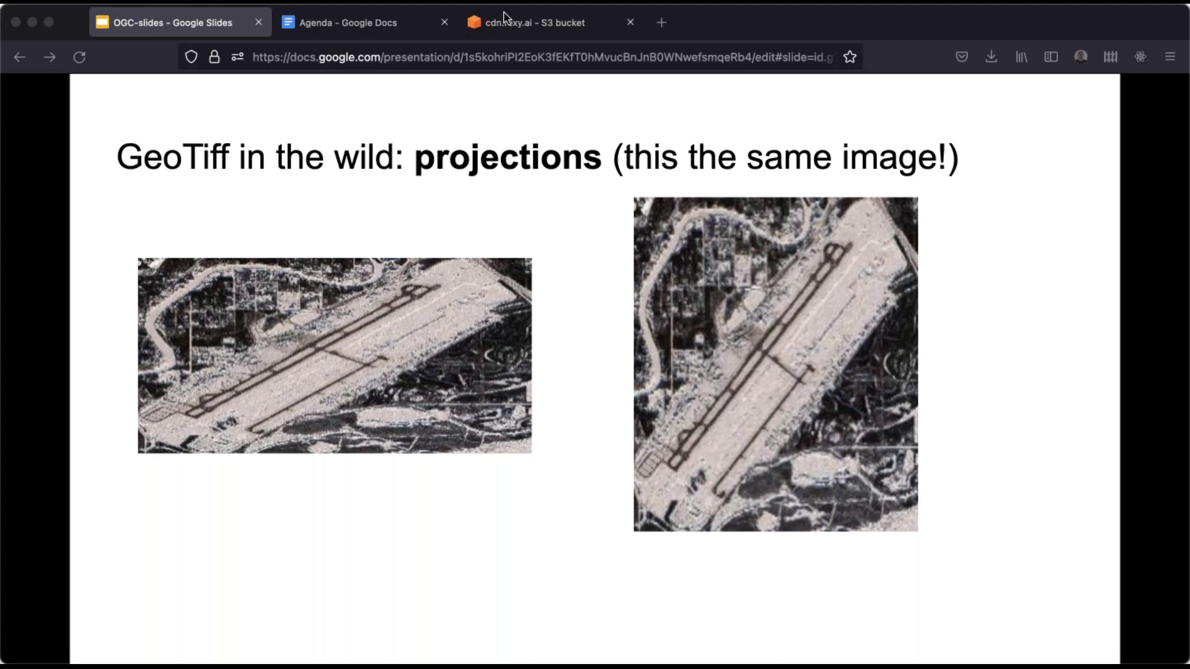
pyautogui.press('Right')
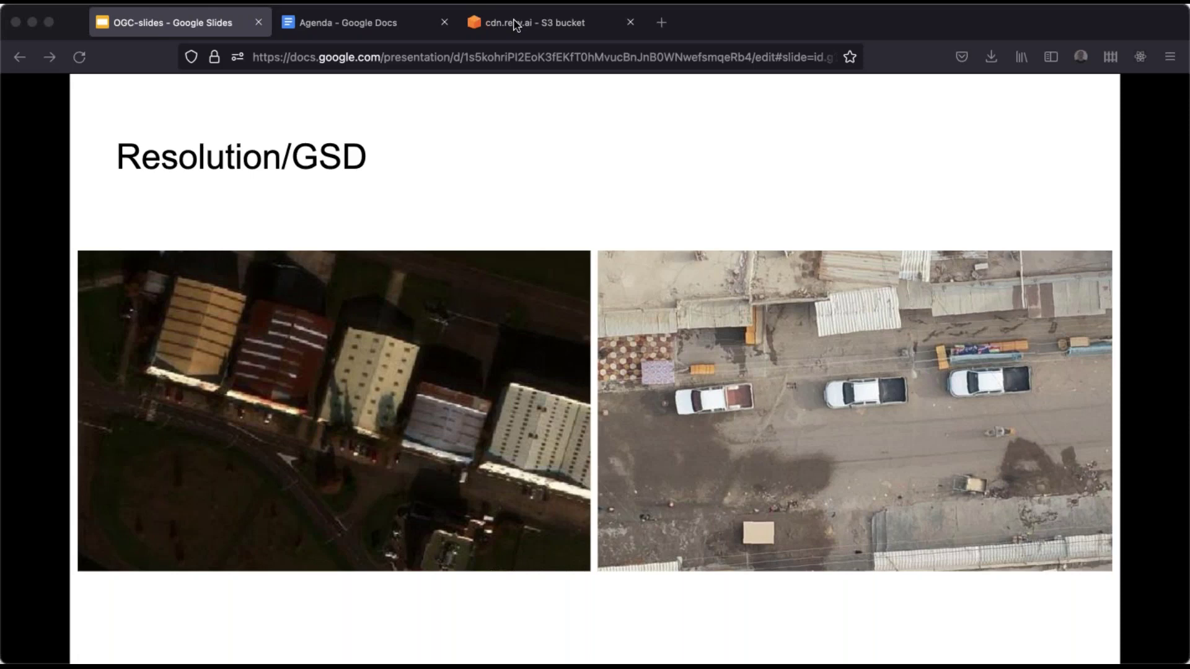
pyautogui.press('Right')
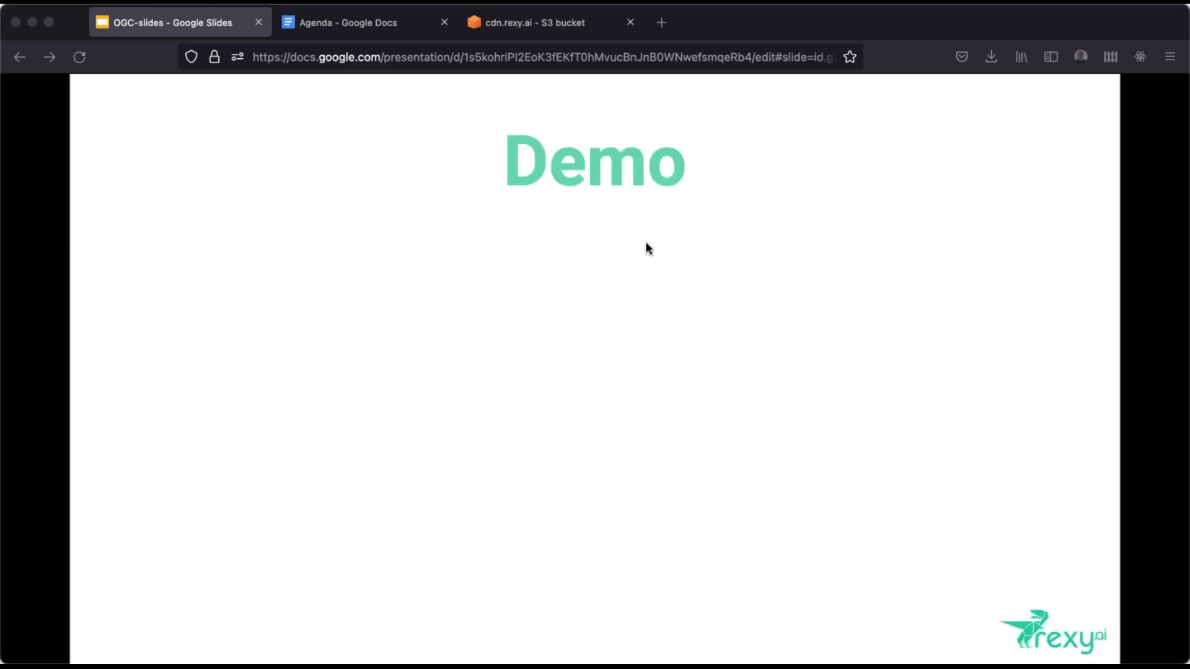
pyautogui.click(778, 135)
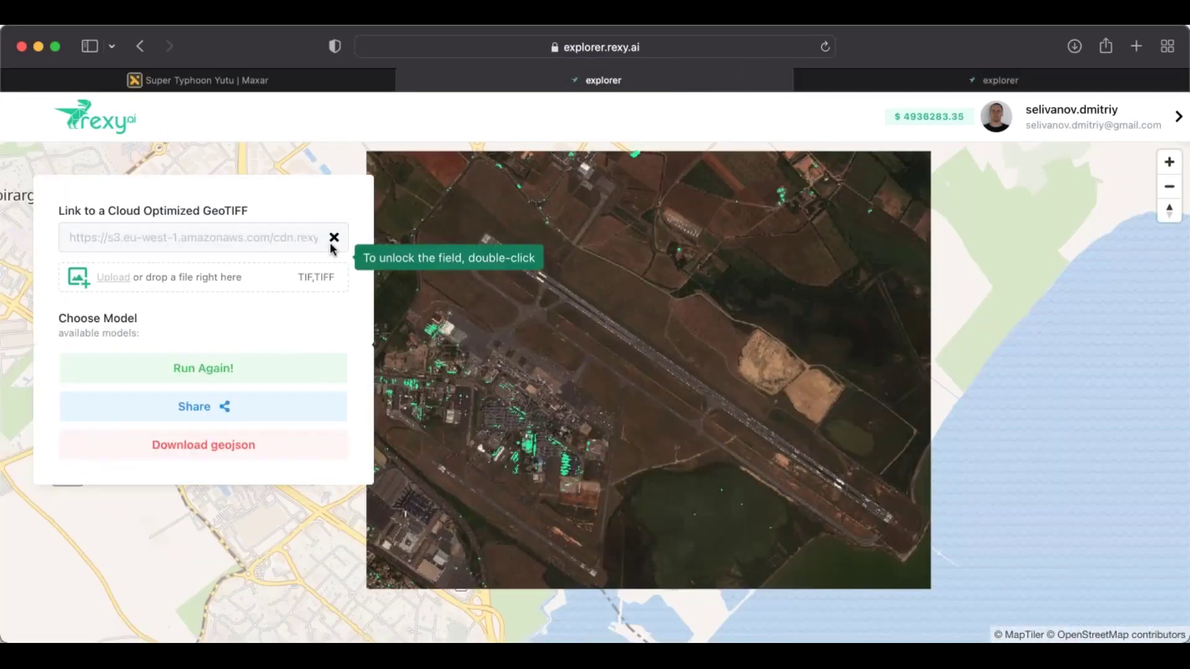
# Step: Clear the previous GeoTIFF and load the sandbox image 10_104001002E88FE00.tif by its Cloud Optimized GeoTIFF link
pyautogui.click(247, 369)
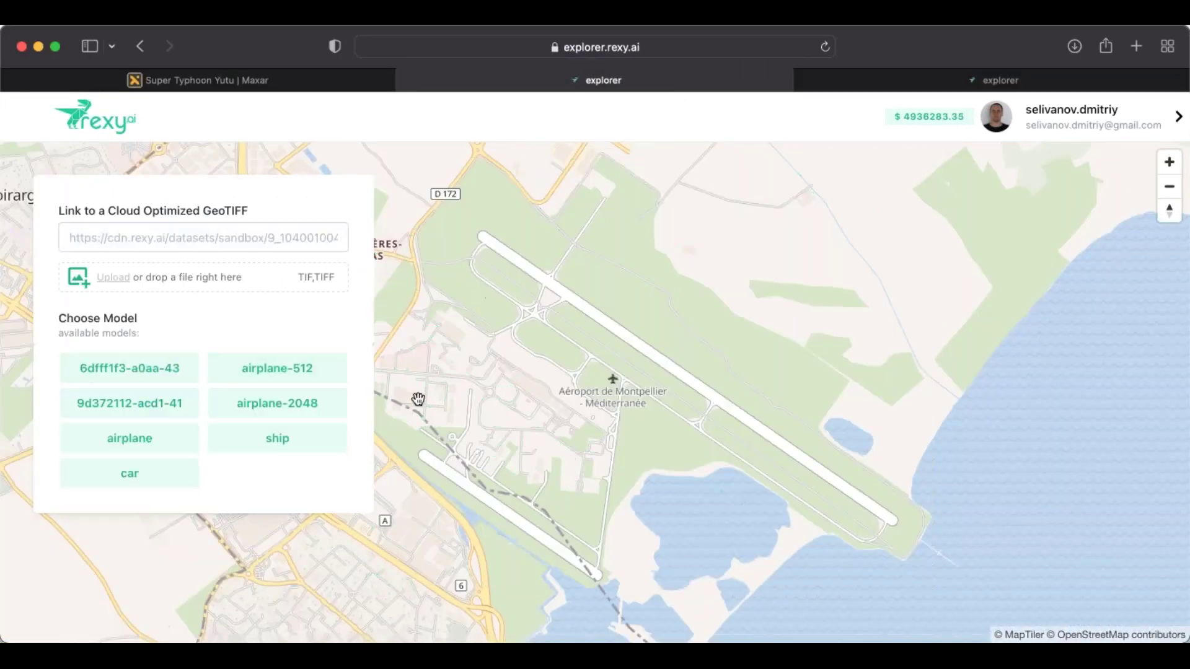
pyautogui.scroll(-4, 418, 400)
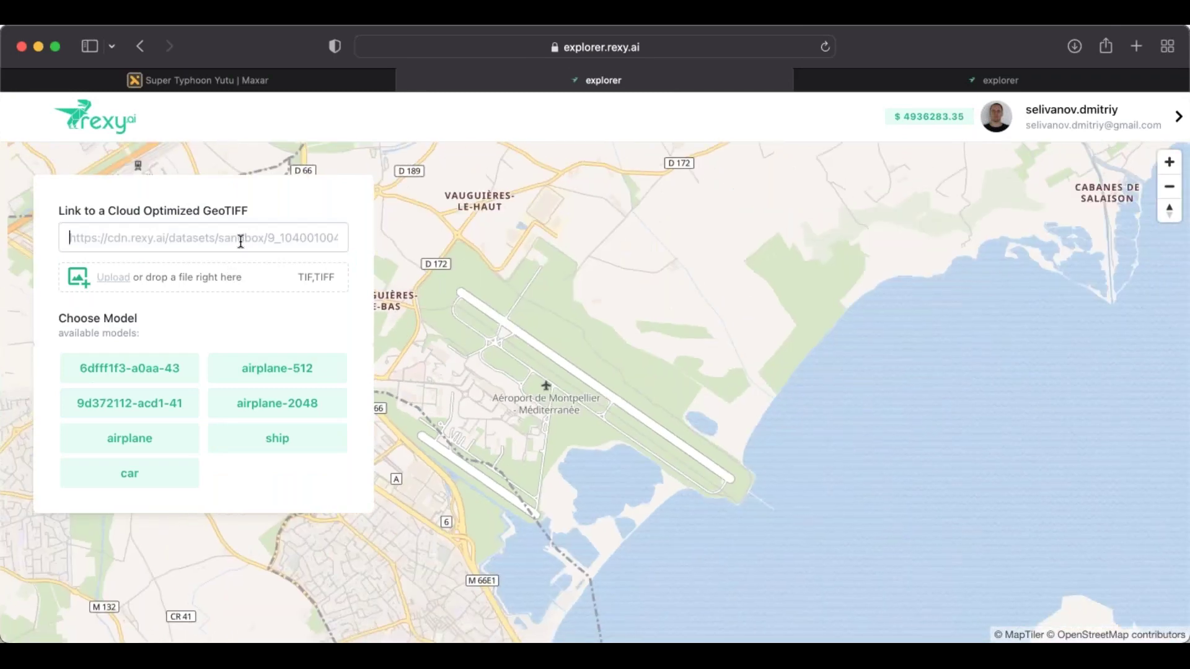
pyautogui.click(248, 241)
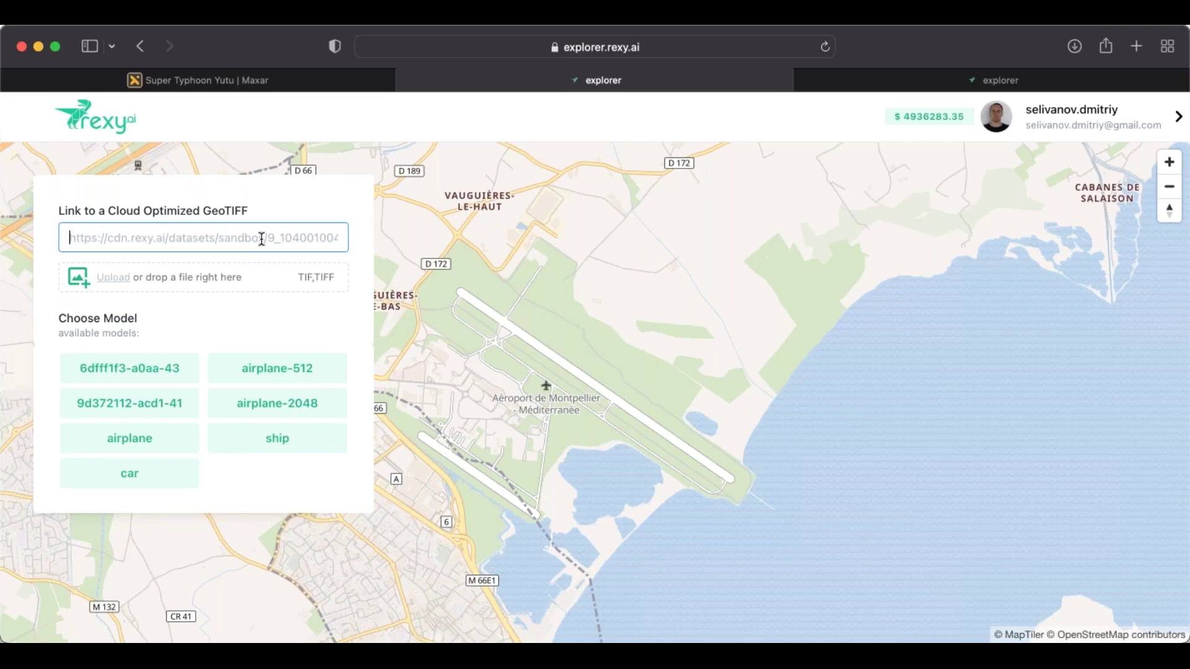
pyautogui.press('super+v')
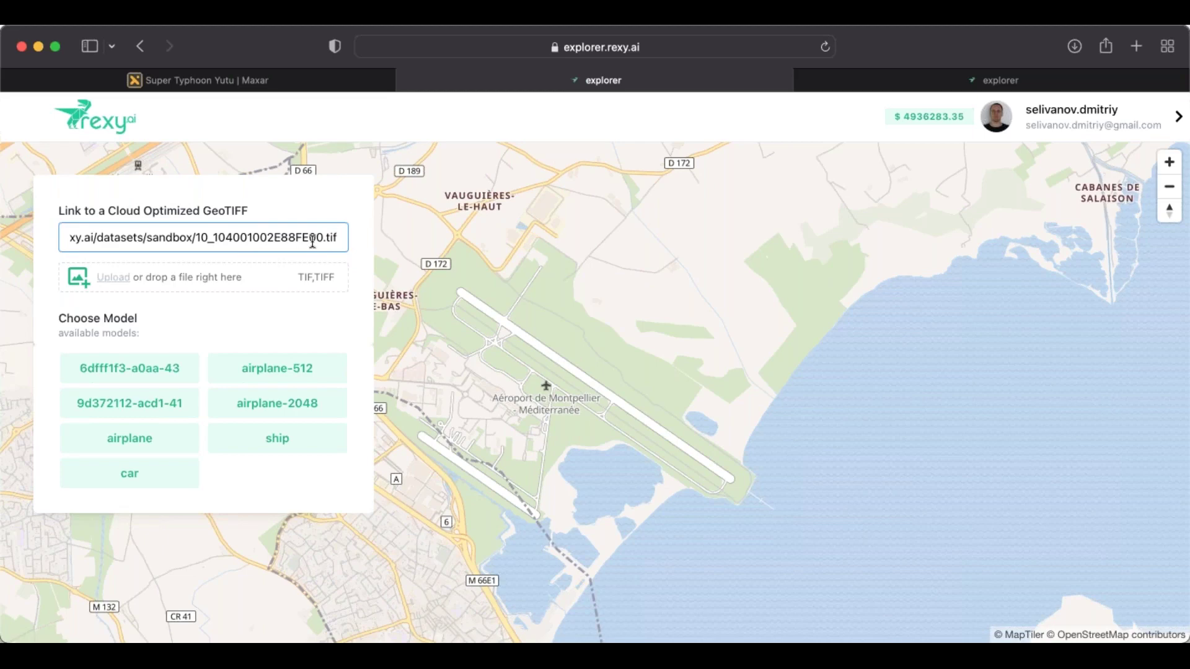
pyautogui.press('Return')
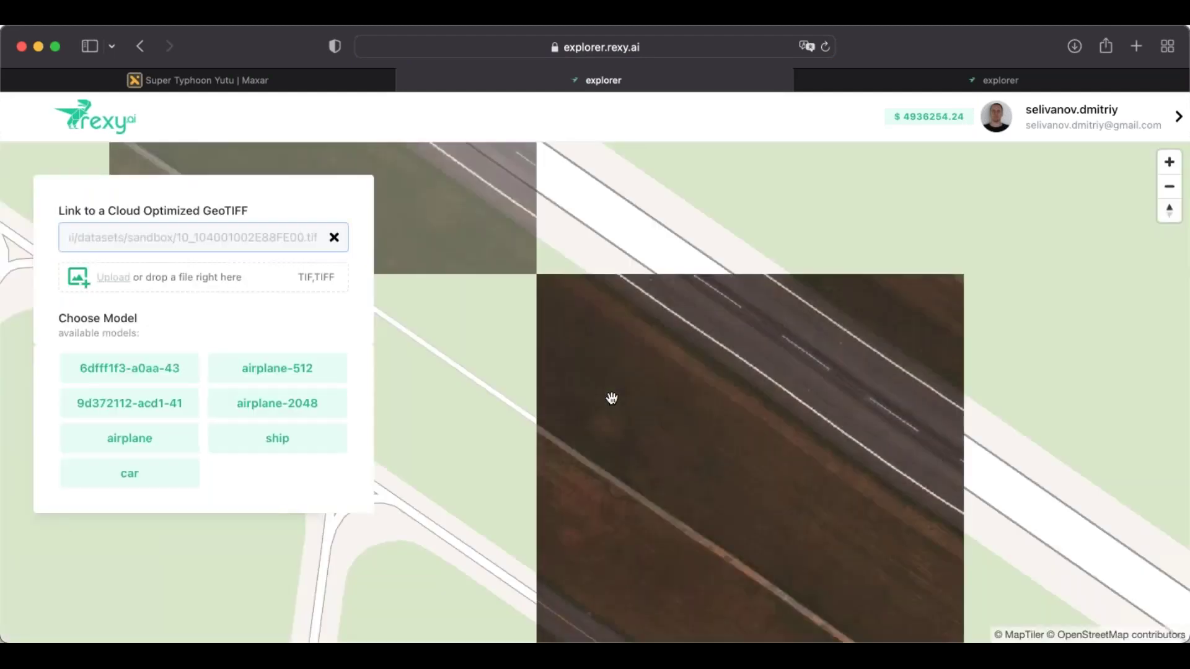
# Step: Choose the car detection model for the loaded airport image and confirm its launch
pyautogui.scroll(-3, 611, 398)
pyautogui.scroll(-5, 611, 398)
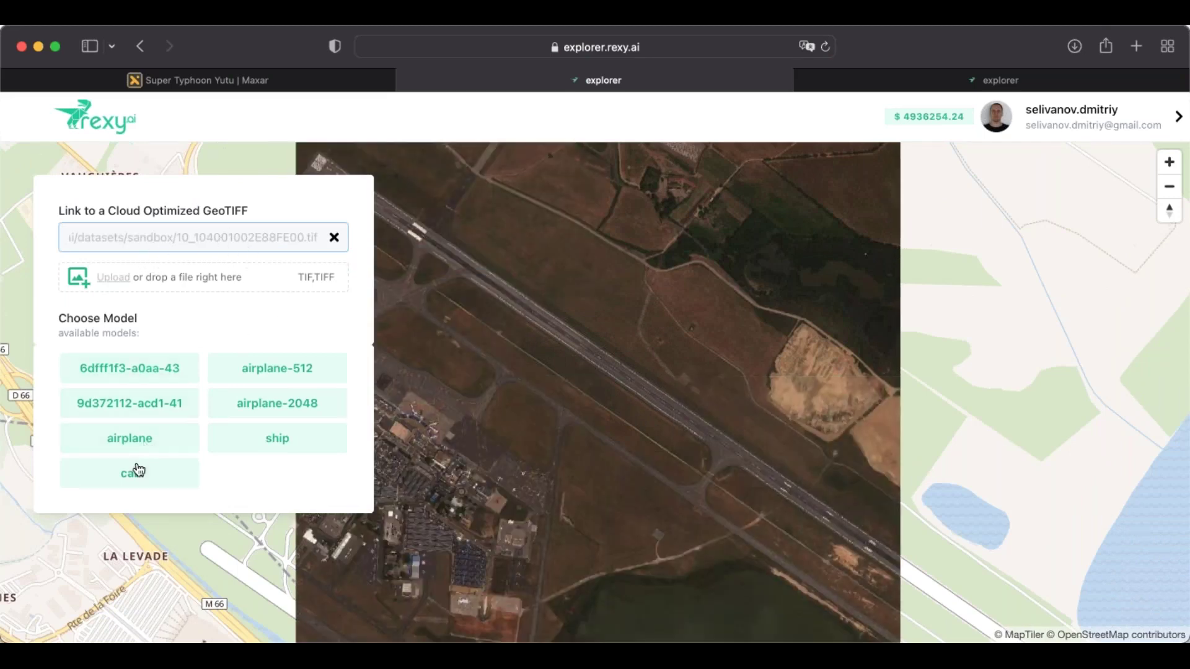
pyautogui.click(137, 479)
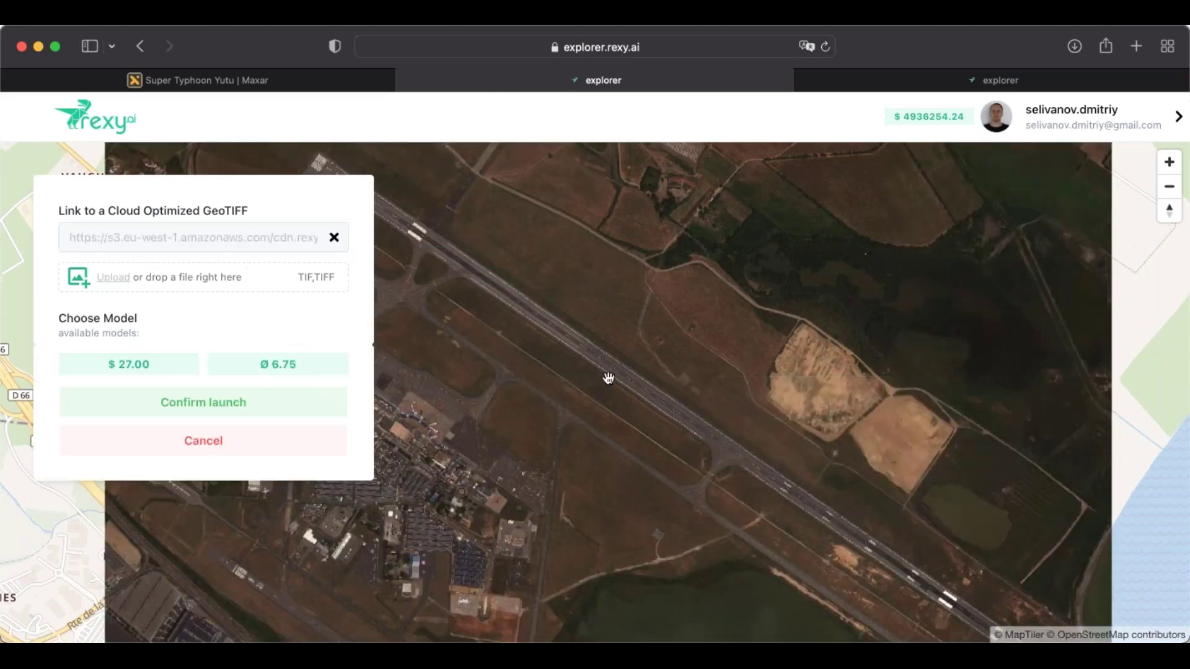
pyautogui.click(243, 401)
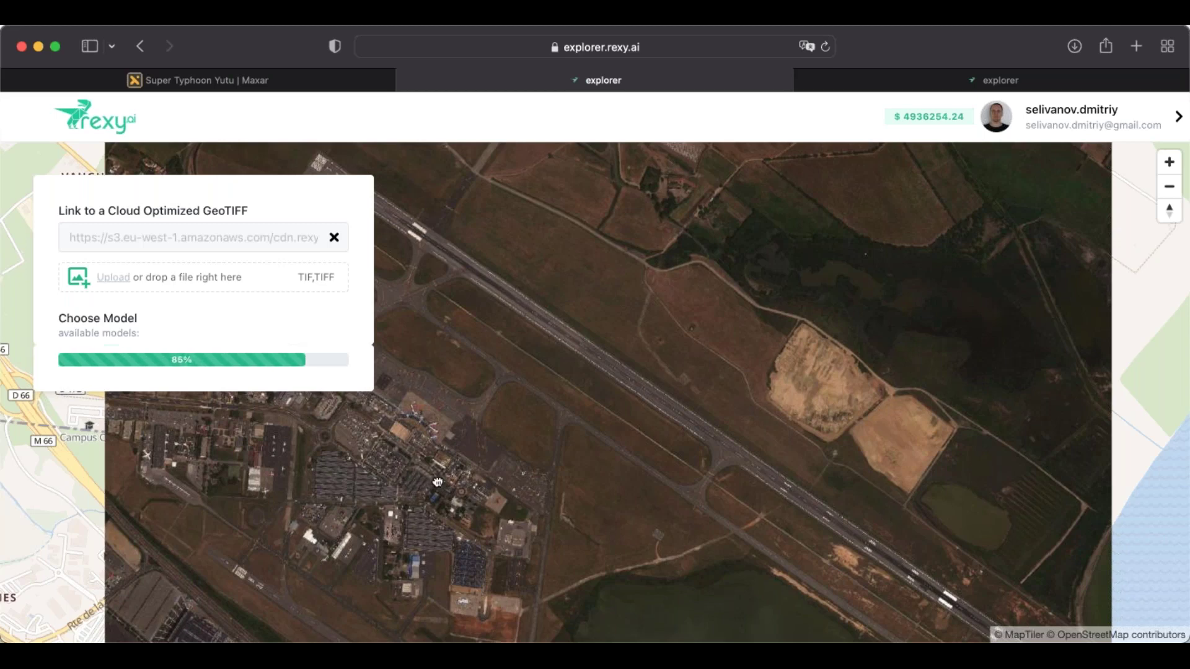
# Step: Examine the car detections in the parking areas and around the airport buildings close up
pyautogui.moveTo(437, 482); pyautogui.dragTo(601, 437)
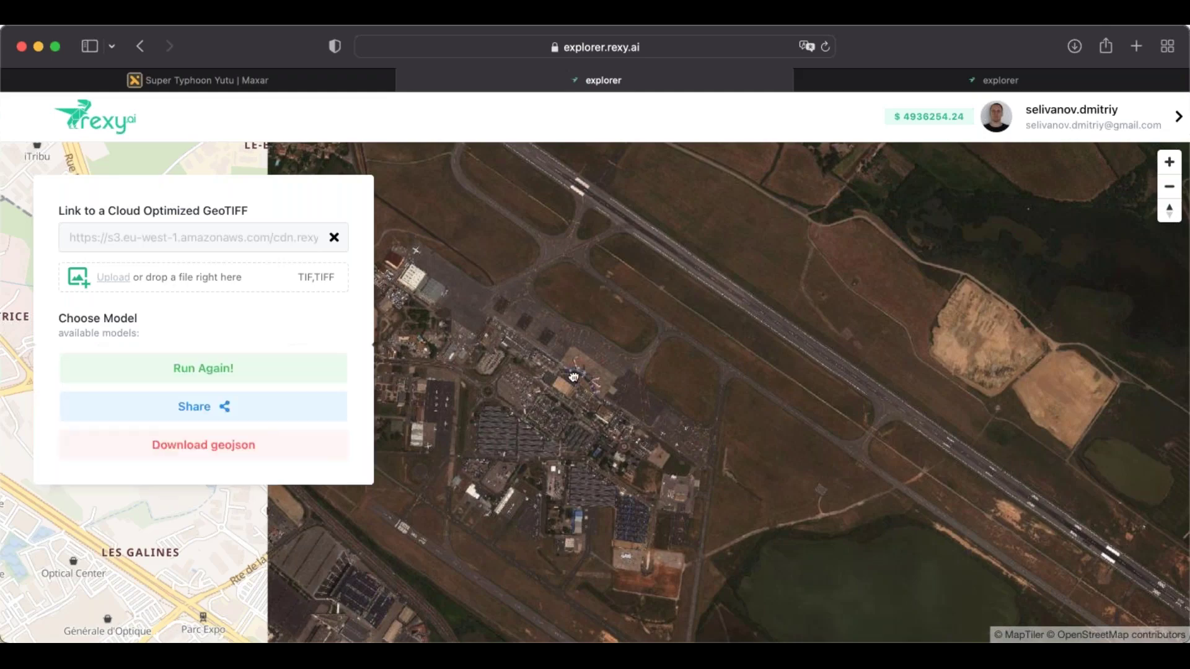
pyautogui.moveTo(574, 377); pyautogui.dragTo(762, 378)
pyautogui.scroll(3, 513, 233)
pyautogui.scroll(3, 513, 232)
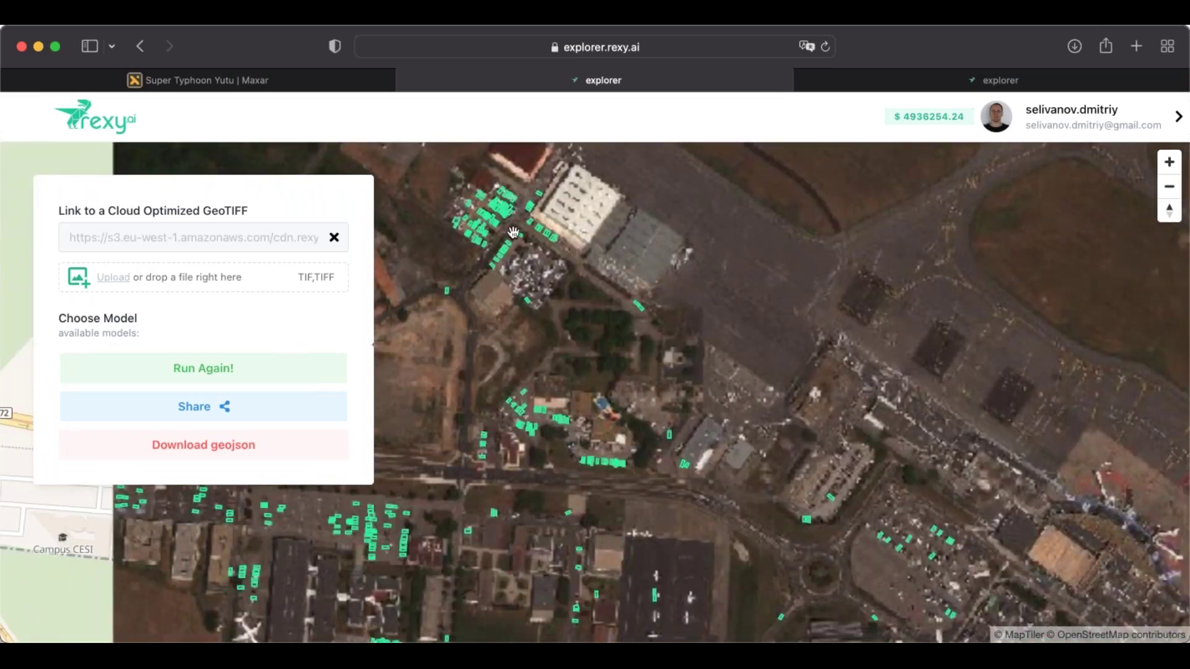
pyautogui.scroll(2, 514, 232)
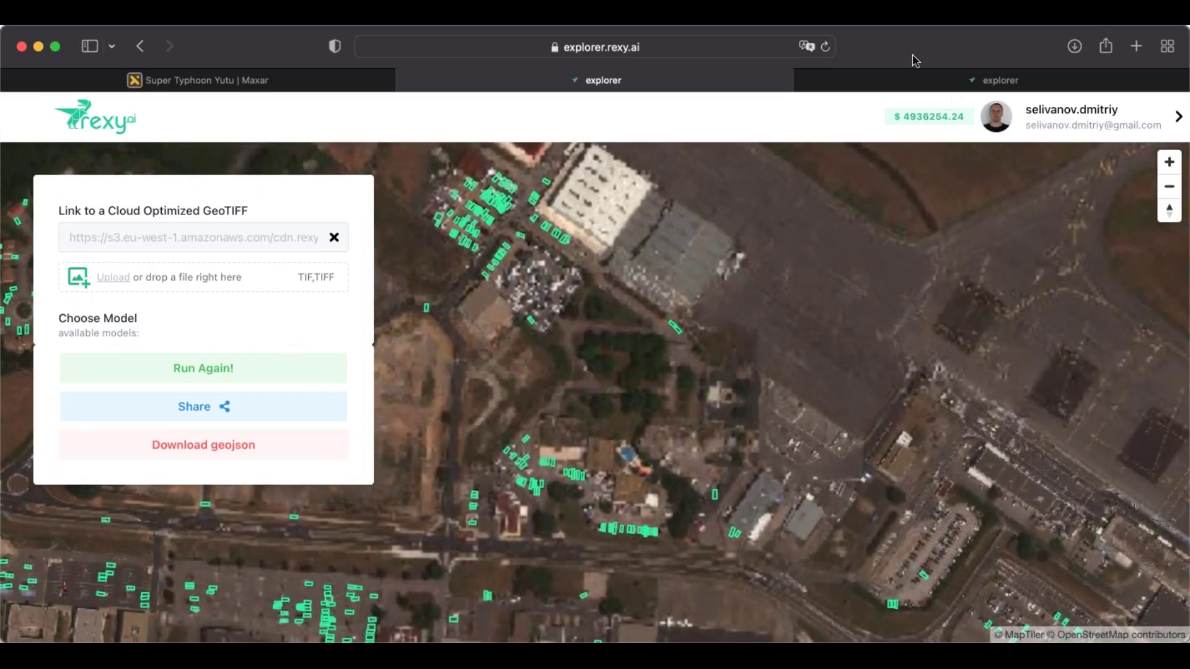
pyautogui.click(843, 83)
pyautogui.click(707, 79)
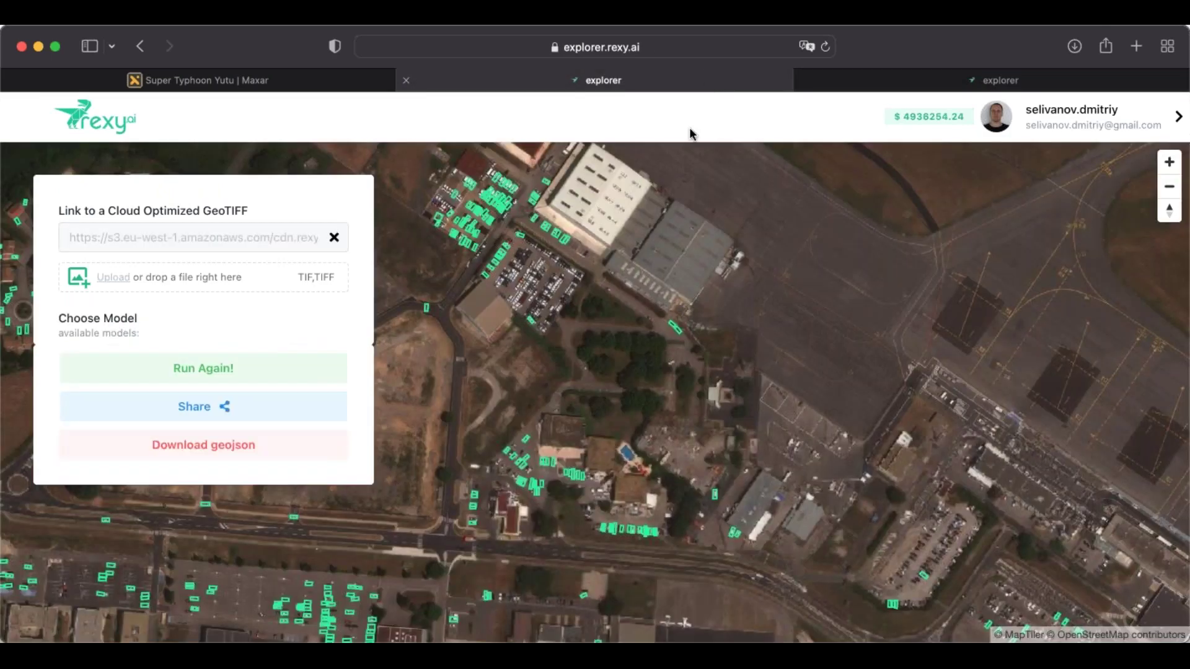
pyautogui.moveTo(616, 365); pyautogui.dragTo(656, 506)
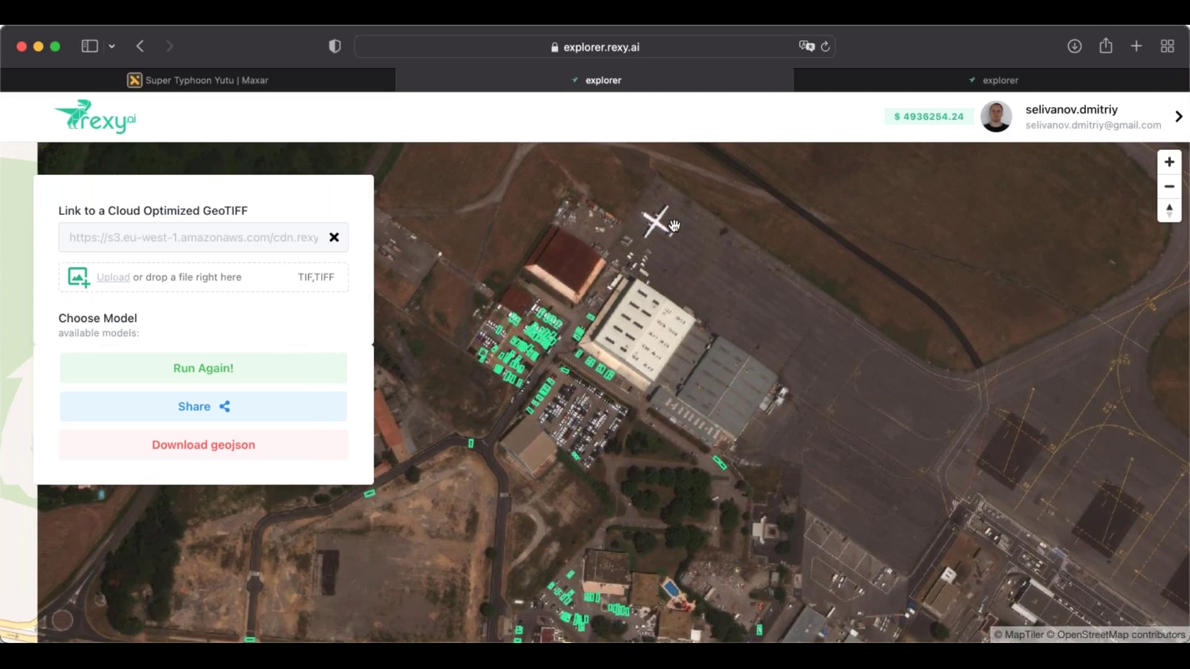
# Step: Examine Maxar's Super Typhoon Yutu page, including the Analysis-Ready Data description and the pre-event image list
pyautogui.click(310, 83)
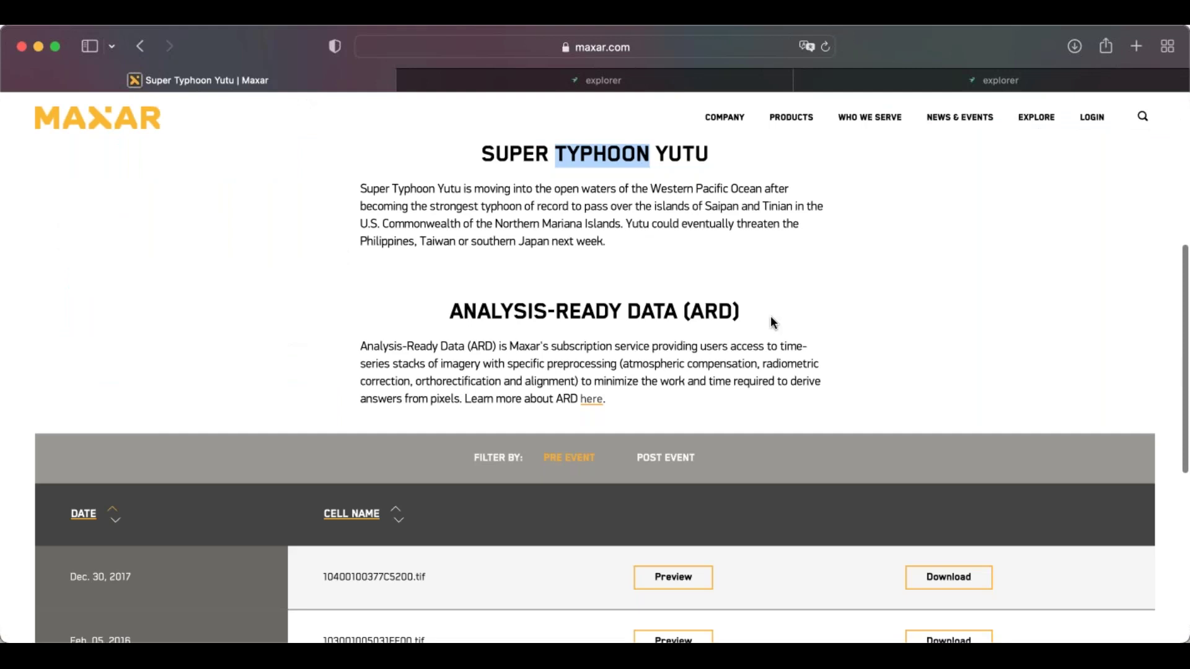
pyautogui.scroll(-1, 771, 315)
pyautogui.scroll(1, 771, 315)
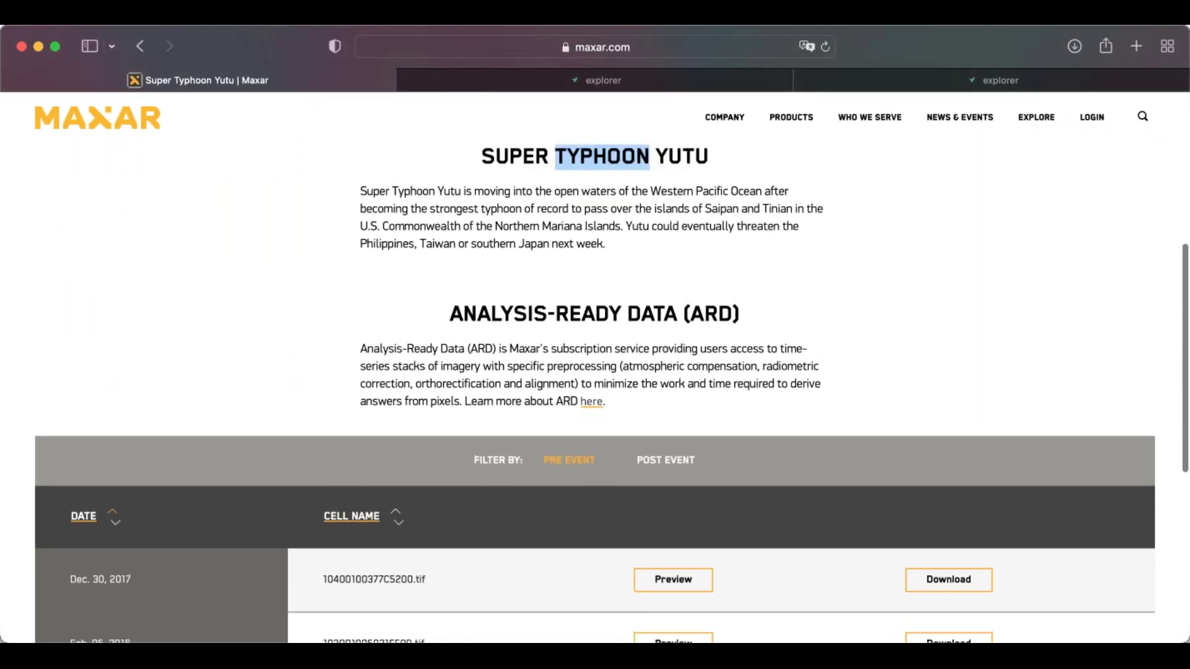
pyautogui.scroll(1, 595, 347)
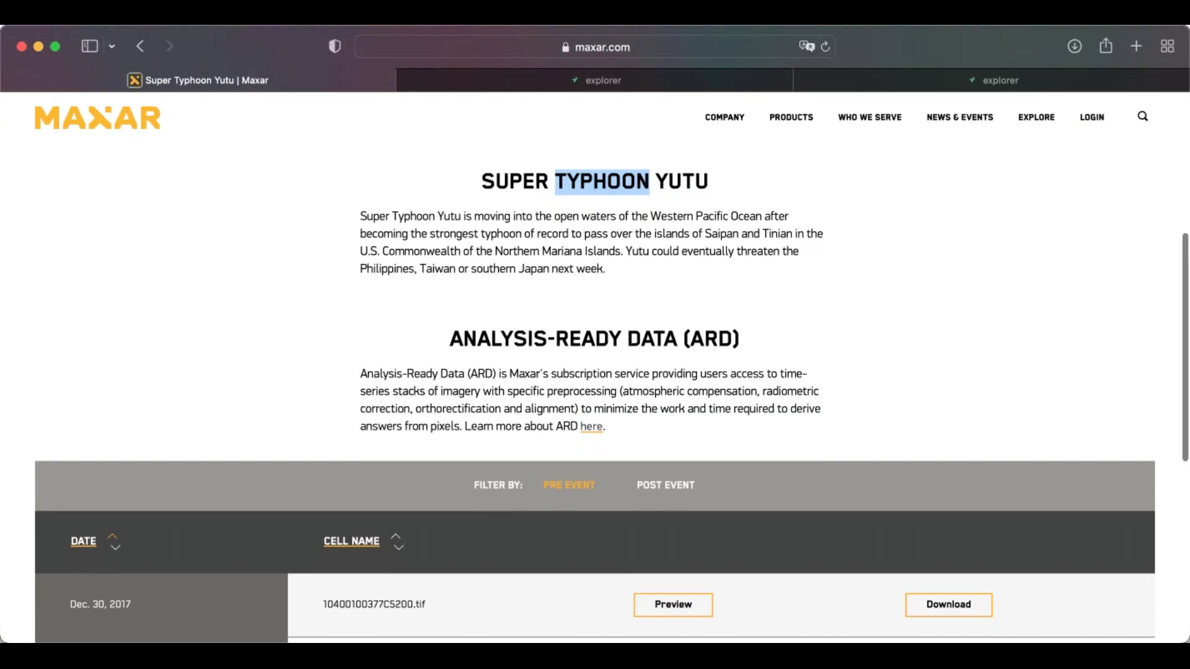
pyautogui.scroll(-3, 612, 393)
pyautogui.scroll(-2, 595, 347)
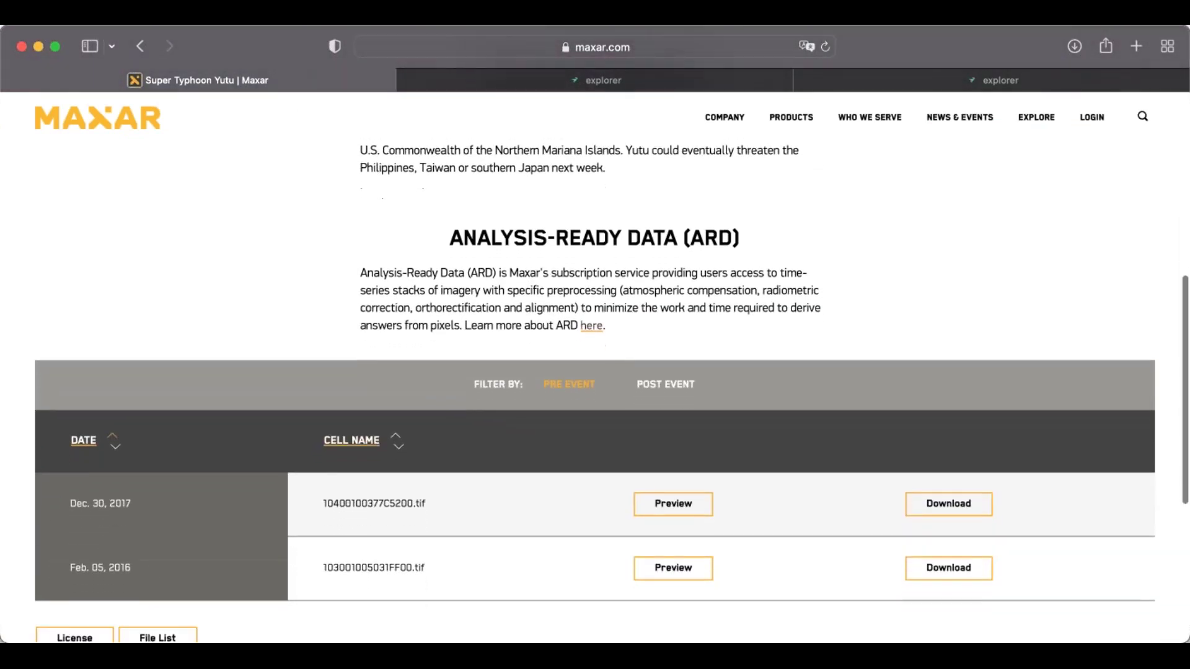
pyautogui.scroll(-6, 752, 370)
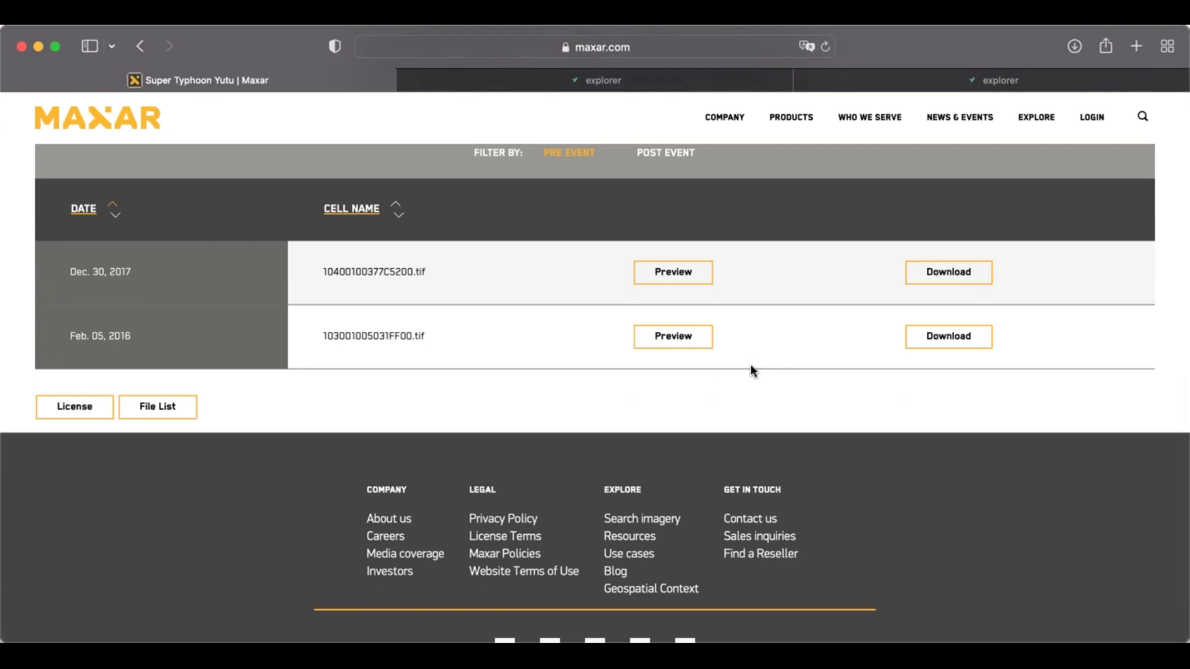
pyautogui.scroll(8, 727, 276)
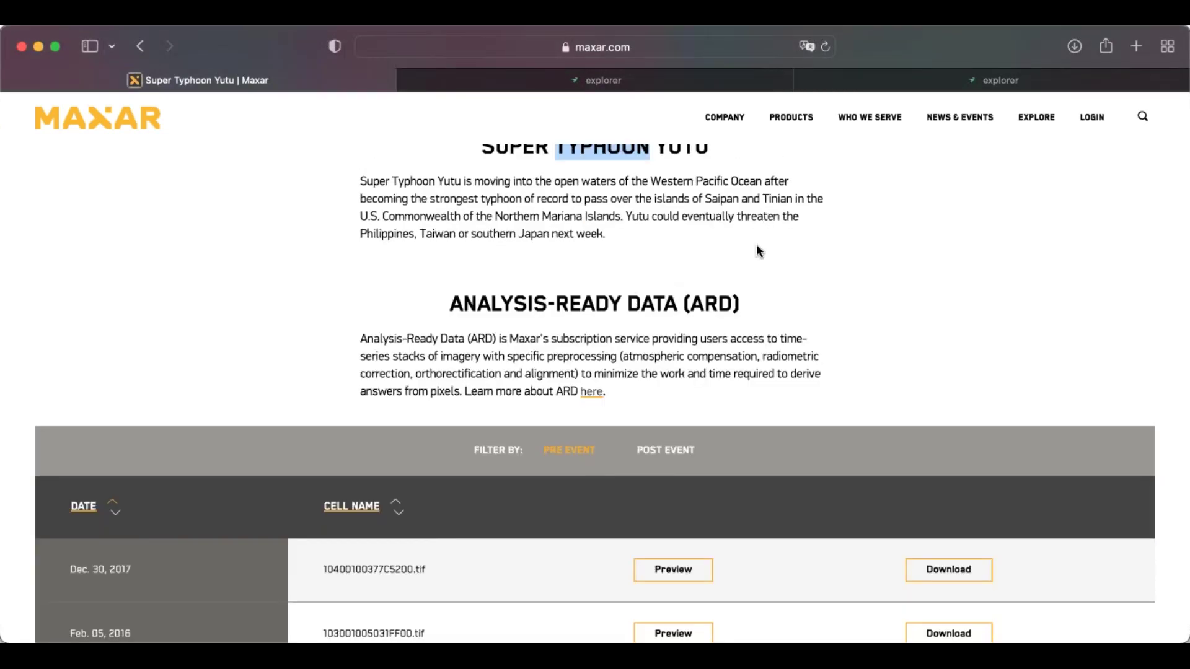
pyautogui.scroll(-3, 786, 366)
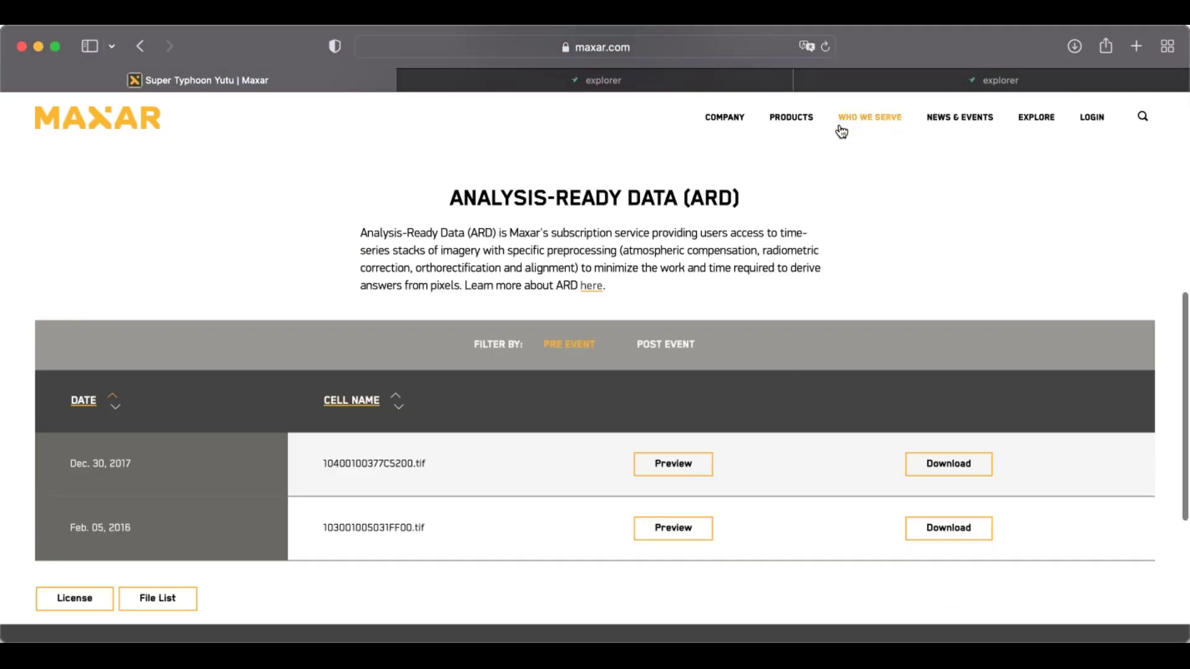
pyautogui.click(840, 80)
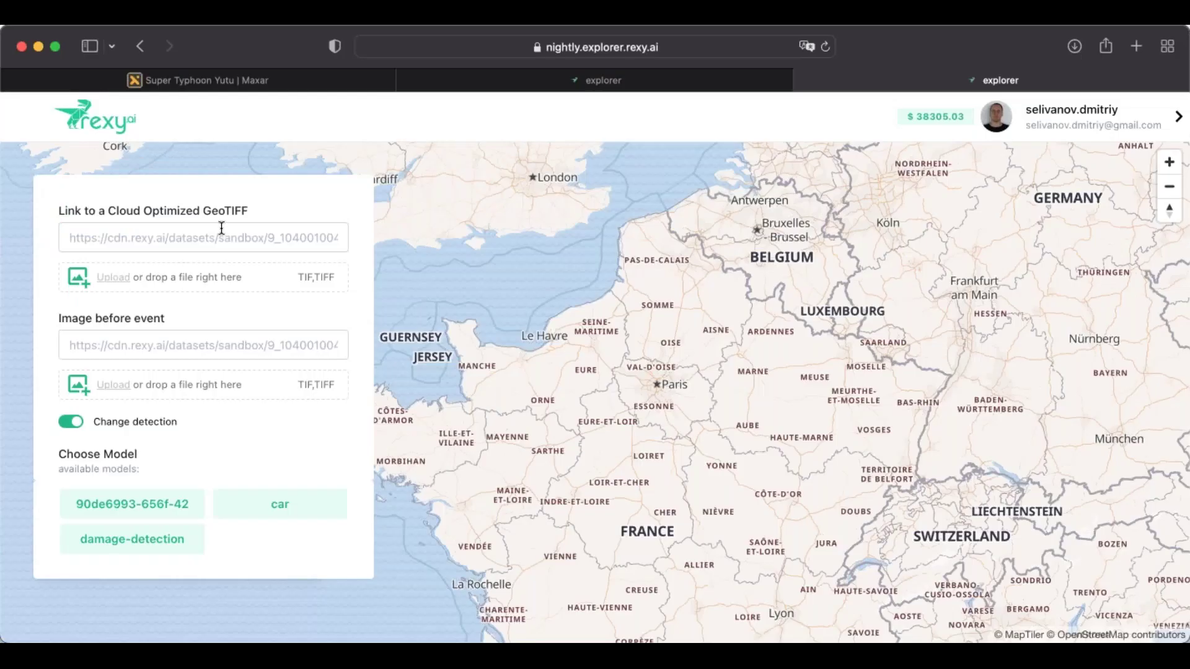
pyautogui.click(223, 228)
pyautogui.press('super+v')
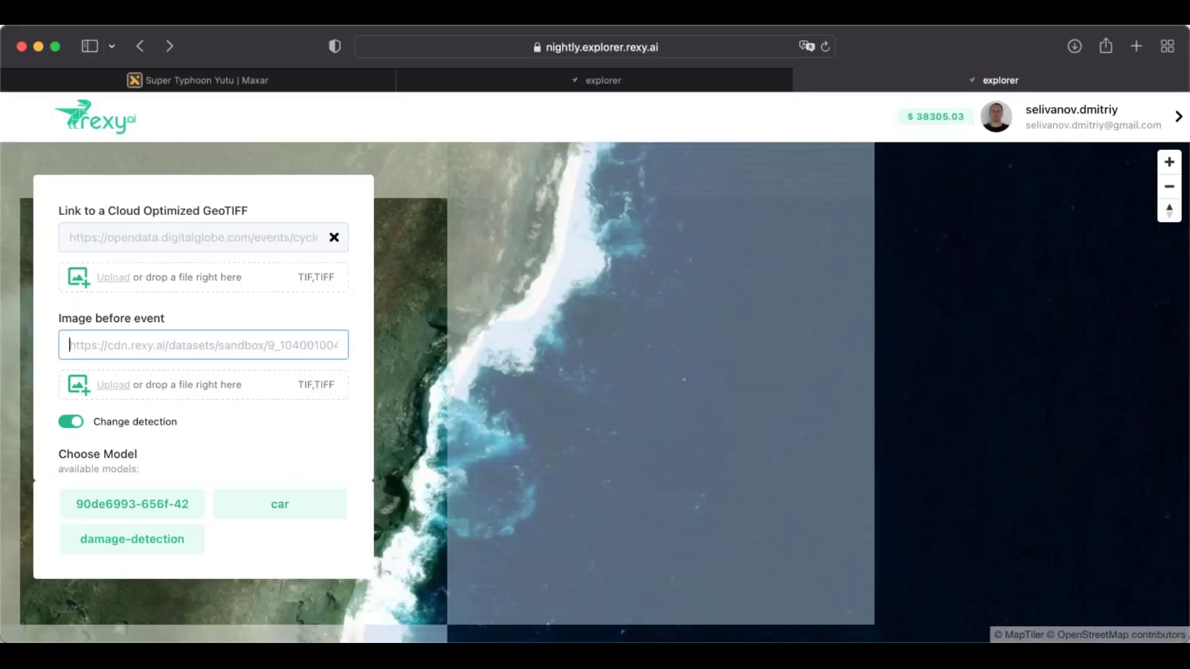
pyautogui.press('super+v')
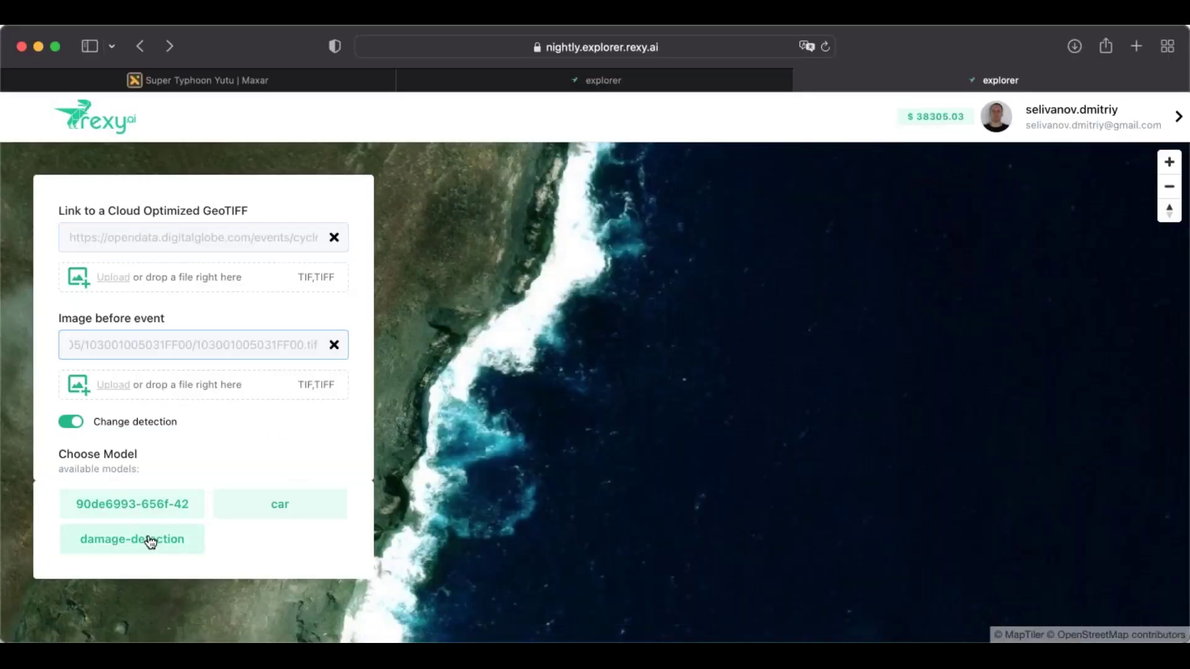
# Step: Launch the damage-detection model on the before and after image pair and examine the island imagery while it runs
pyautogui.click(179, 542)
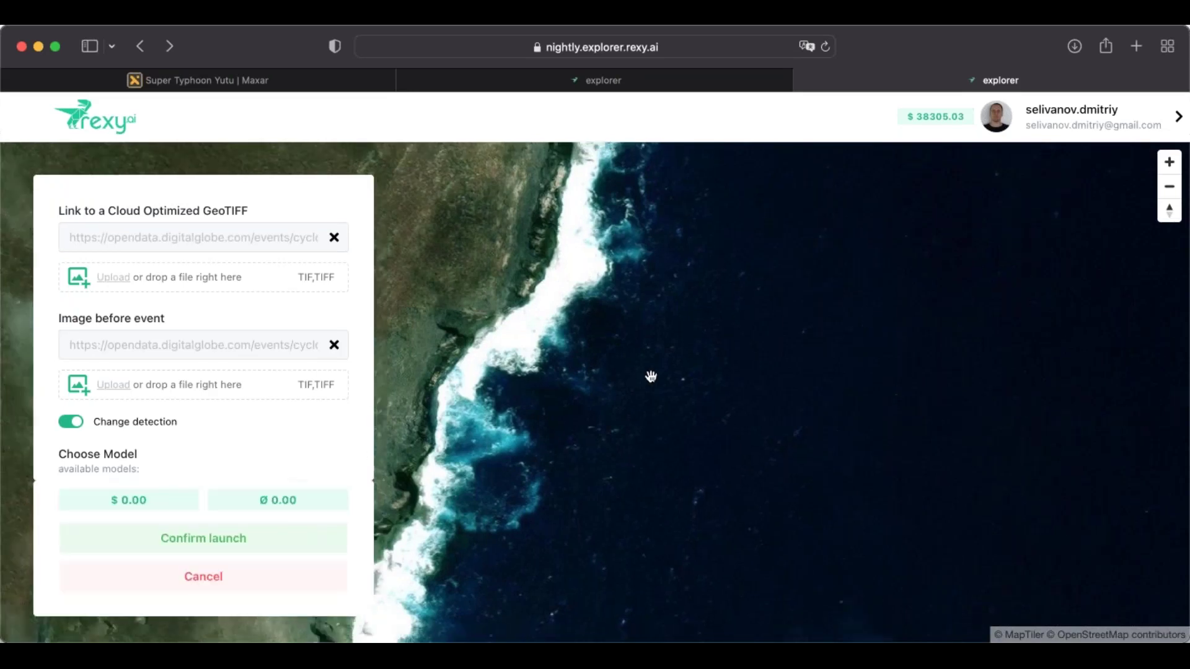
pyautogui.scroll(-5, 651, 376)
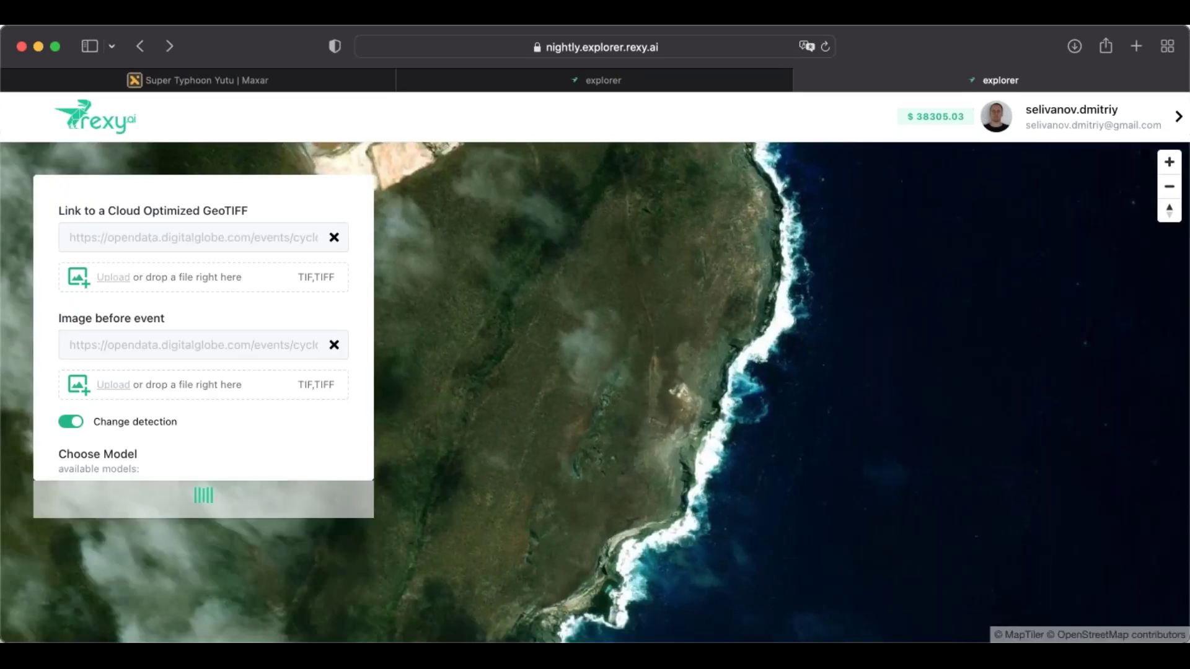
pyautogui.scroll(5, 525, 358)
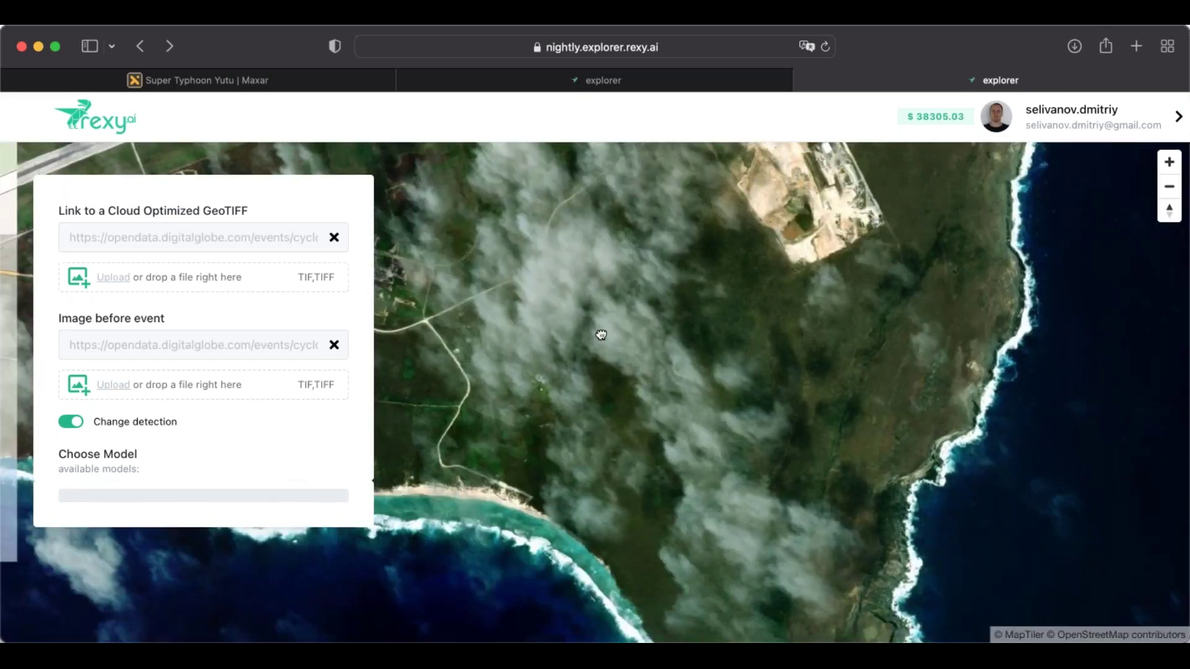
pyautogui.scroll(-10, 515, 284)
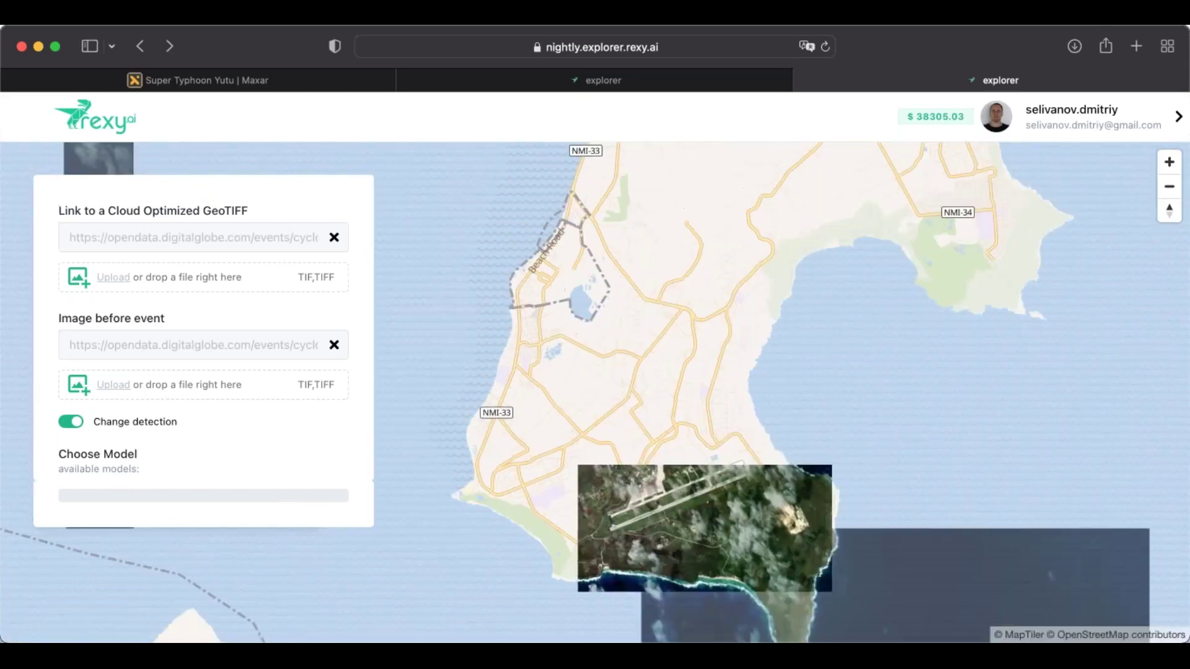
pyautogui.scroll(5, 620, 340)
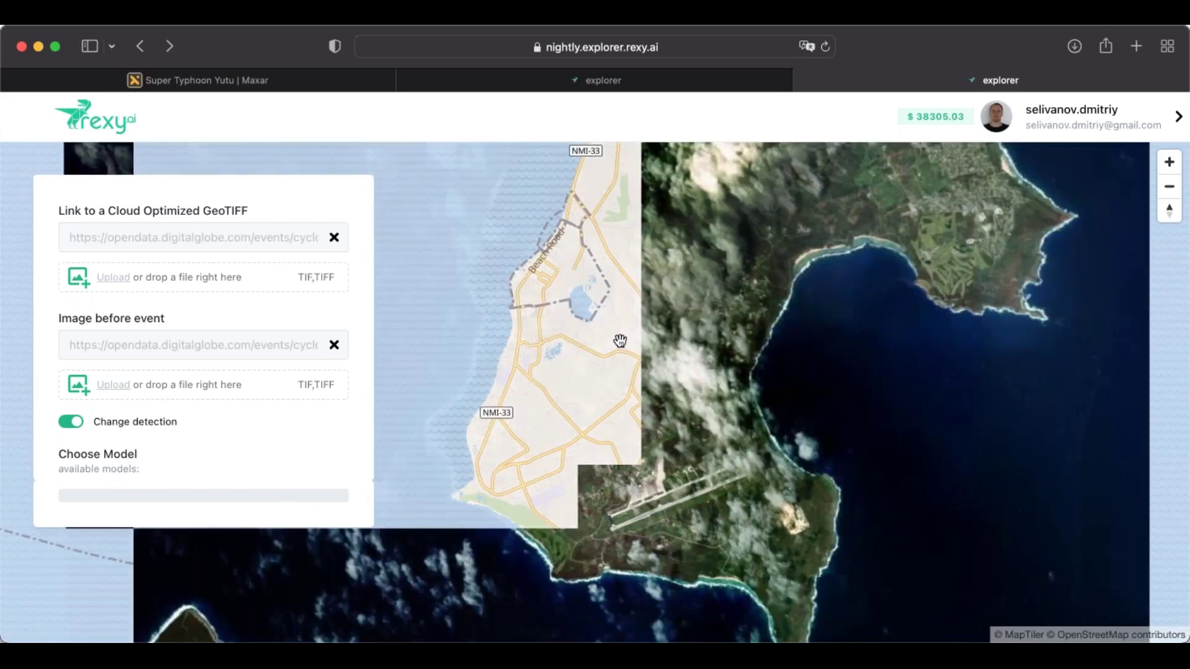
pyautogui.moveTo(789, 364); pyautogui.dragTo(708, 364)
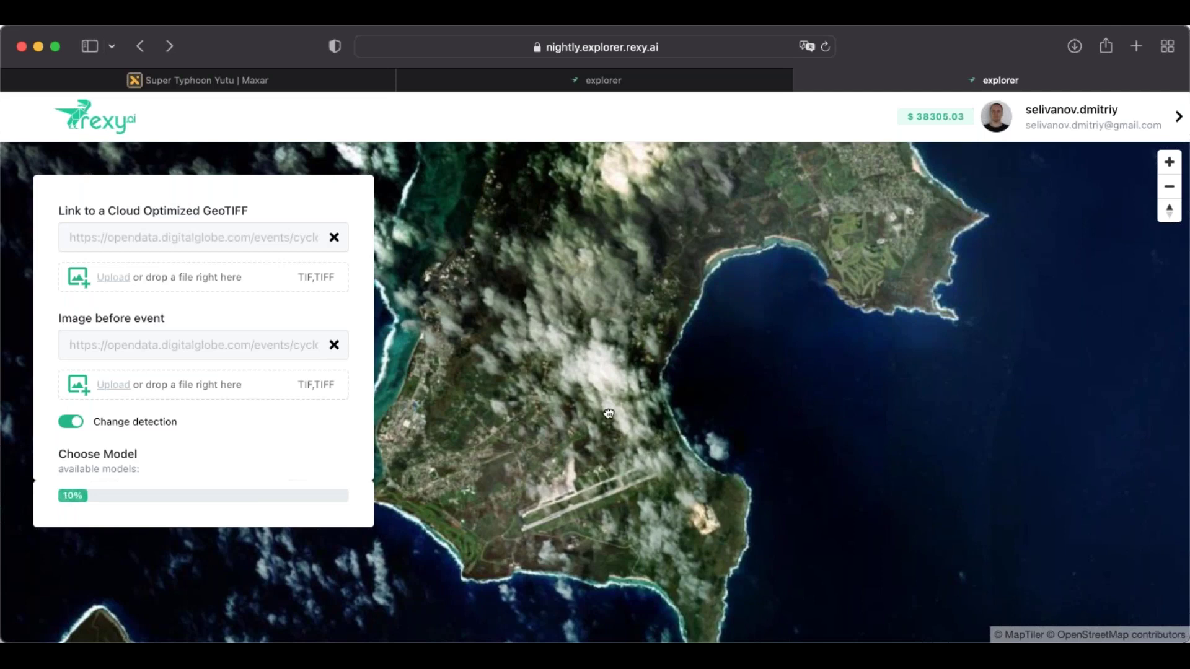
pyautogui.moveTo(608, 413); pyautogui.dragTo(666, 415)
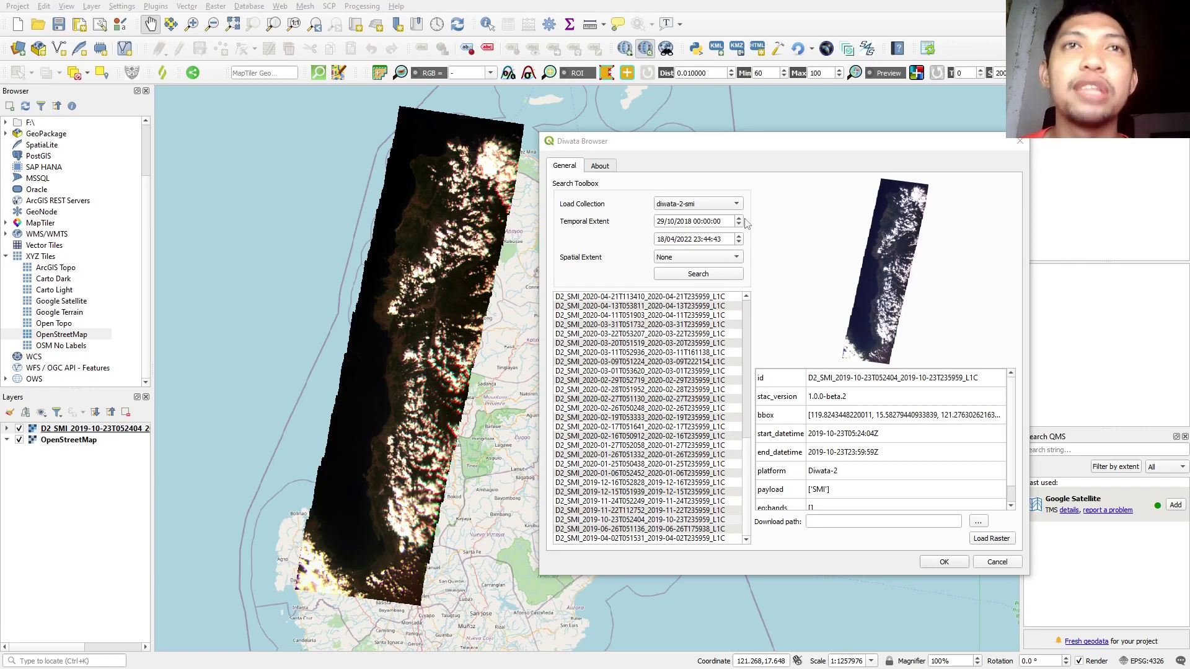
# Step: In QGIS, review the Diwata Browser's collection and spatial extent choices and inspect the loaded D2_SMI scene against the OpenStreetMap basemap
pyautogui.click(727, 207)
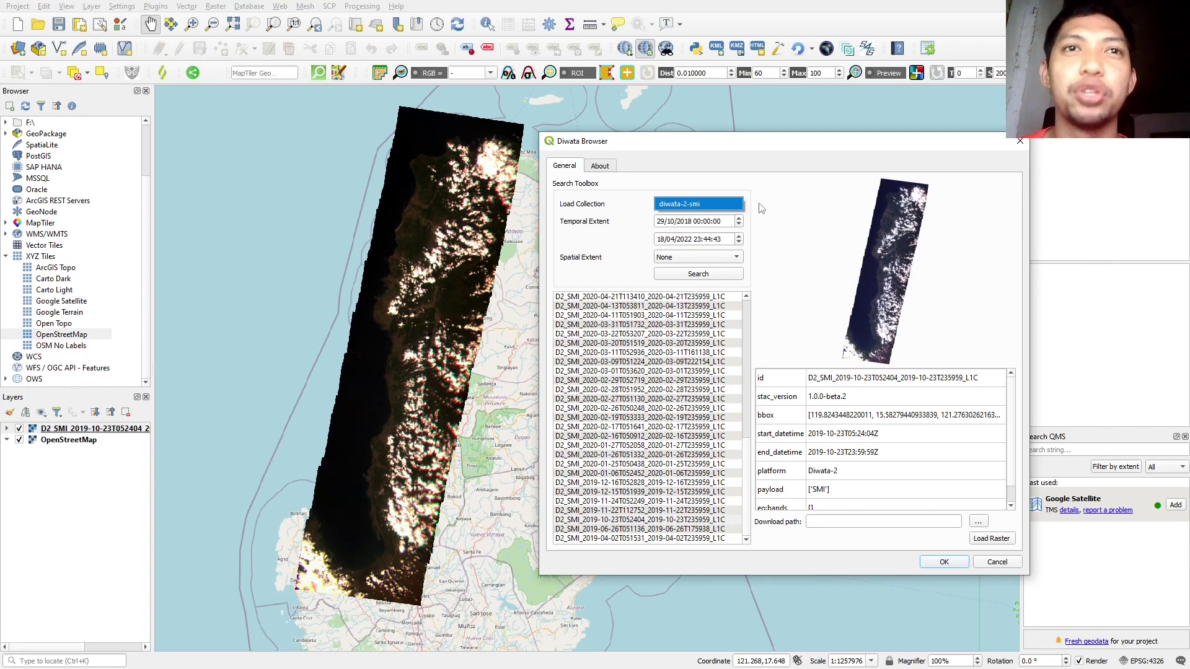
pyautogui.click(734, 258)
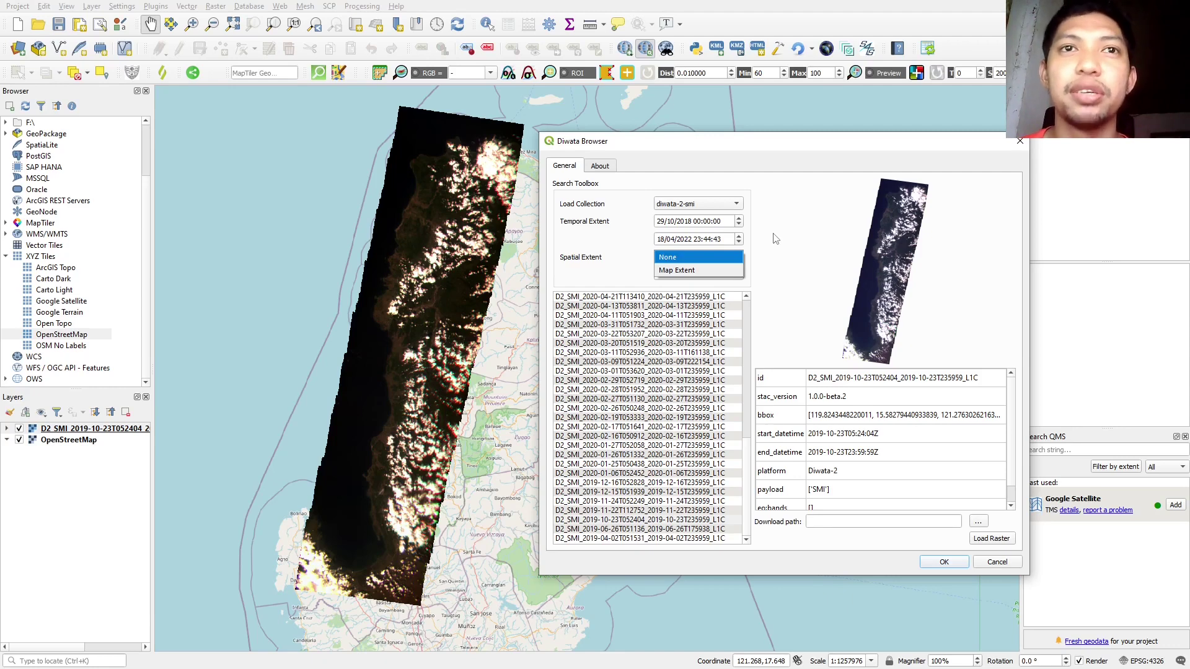
pyautogui.press('Escape')
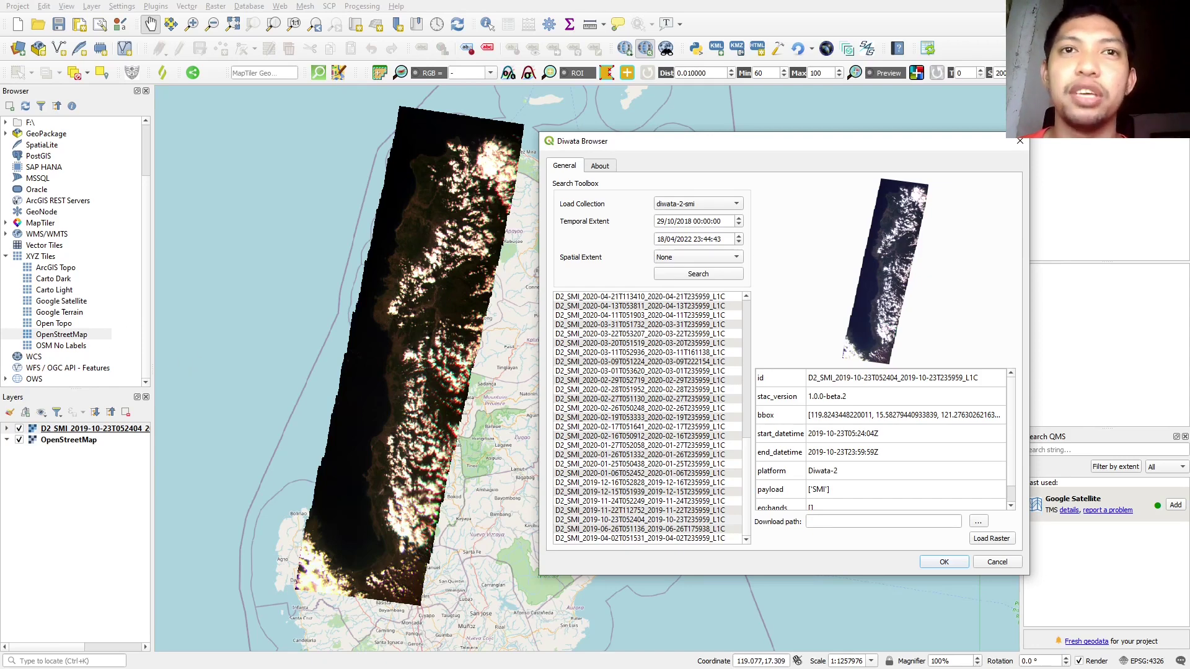
pyautogui.click(188, 363)
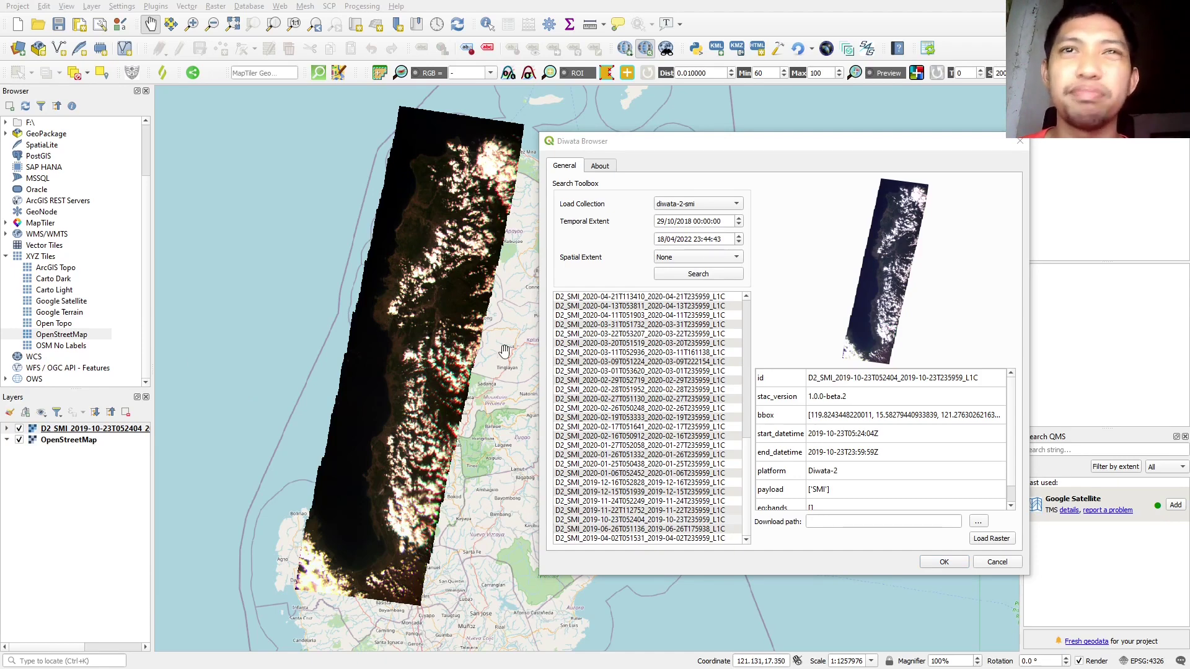
pyautogui.moveTo(464, 340); pyautogui.dragTo(520, 349)
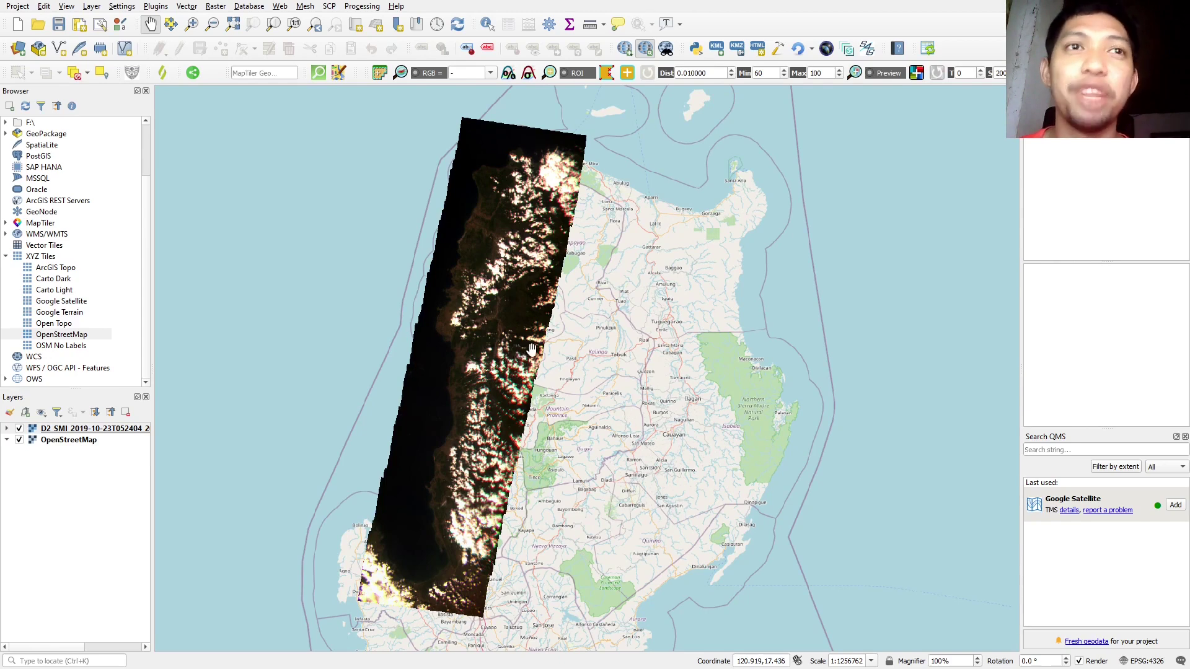
pyautogui.moveTo(528, 352); pyautogui.dragTo(548, 351)
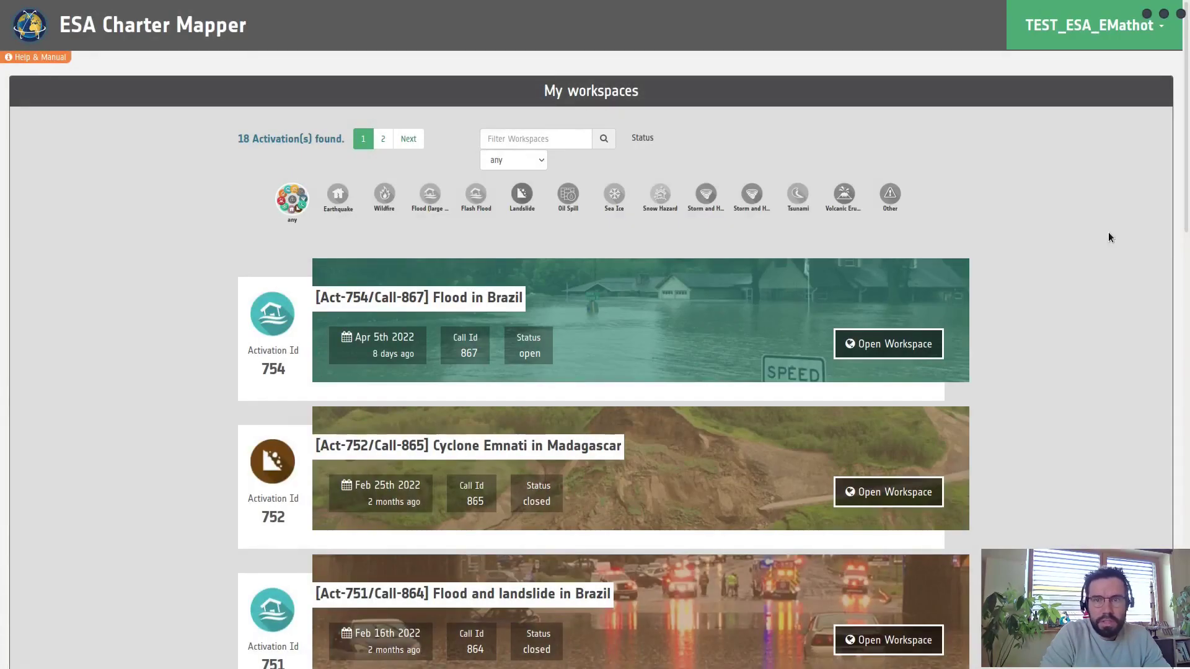
# Step: In ESA Charter Mapper, open the Act-754 Flood in Brazil workspace and filter its datasets to optical ones over Monsuaba - Angra dos Reis
pyautogui.click(916, 344)
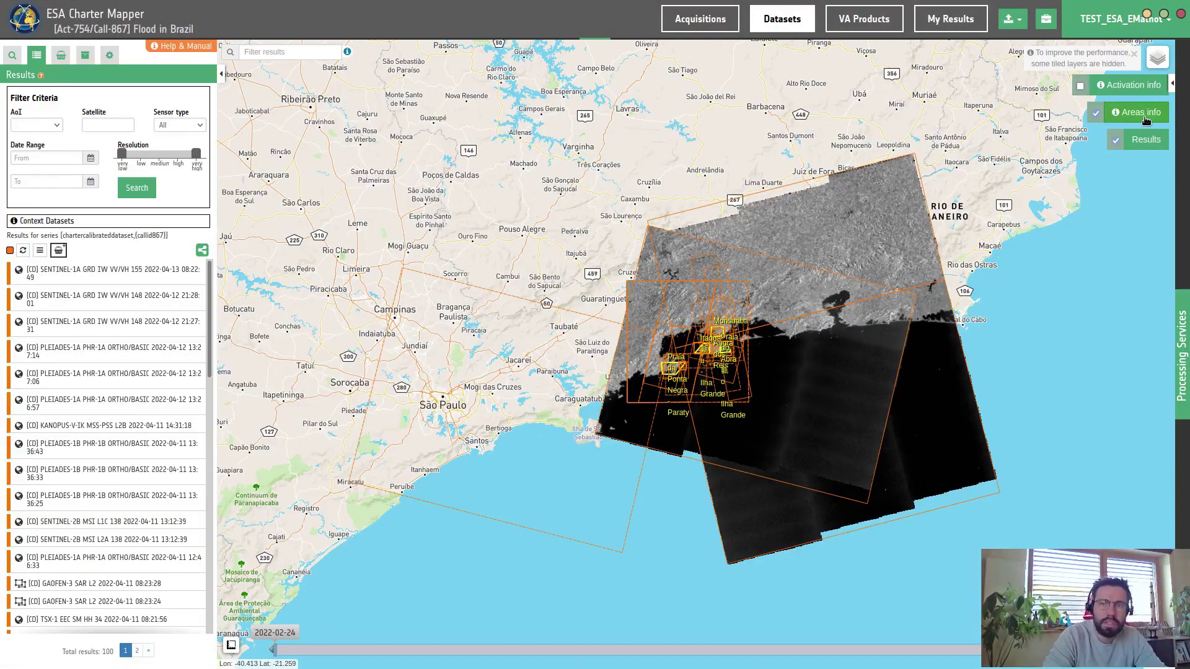
pyautogui.click(1146, 120)
pyautogui.click(979, 212)
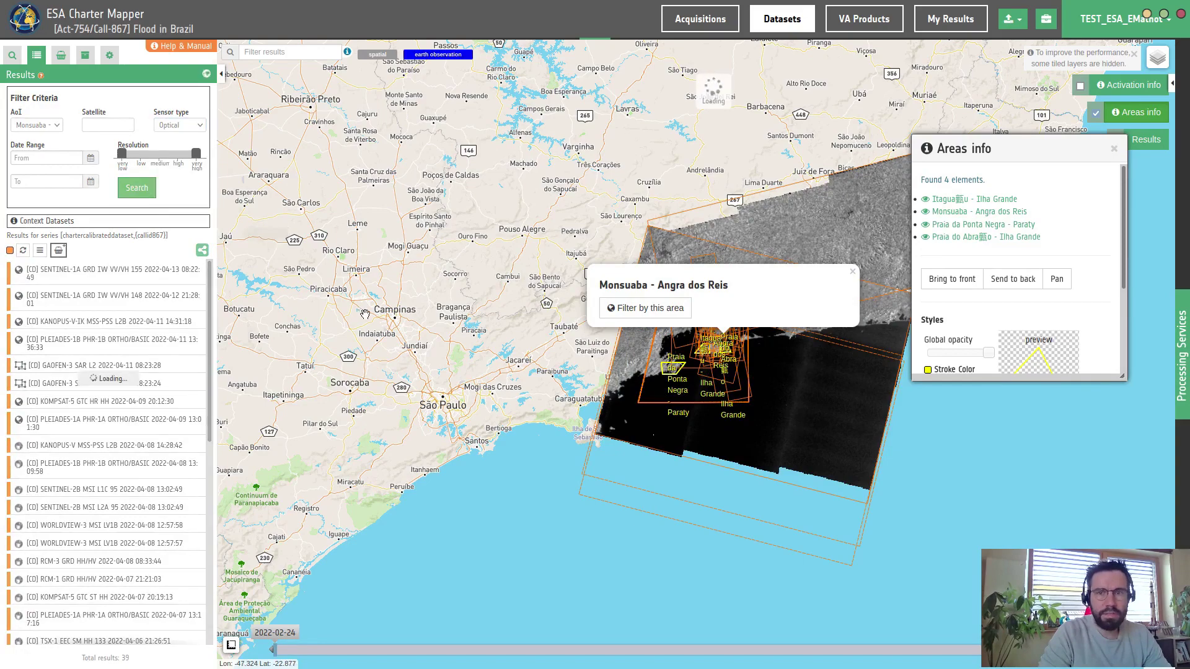
pyautogui.click(852, 271)
pyautogui.click(1114, 148)
pyautogui.scroll(2, 666, 356)
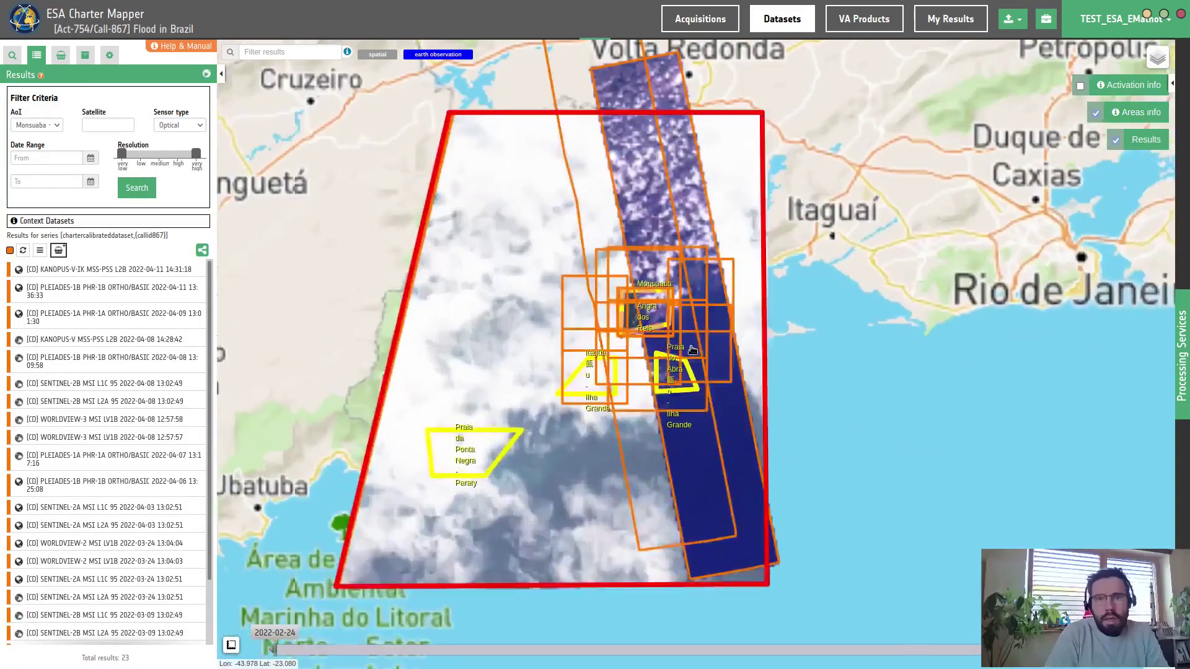
pyautogui.scroll(-2, 74, 449)
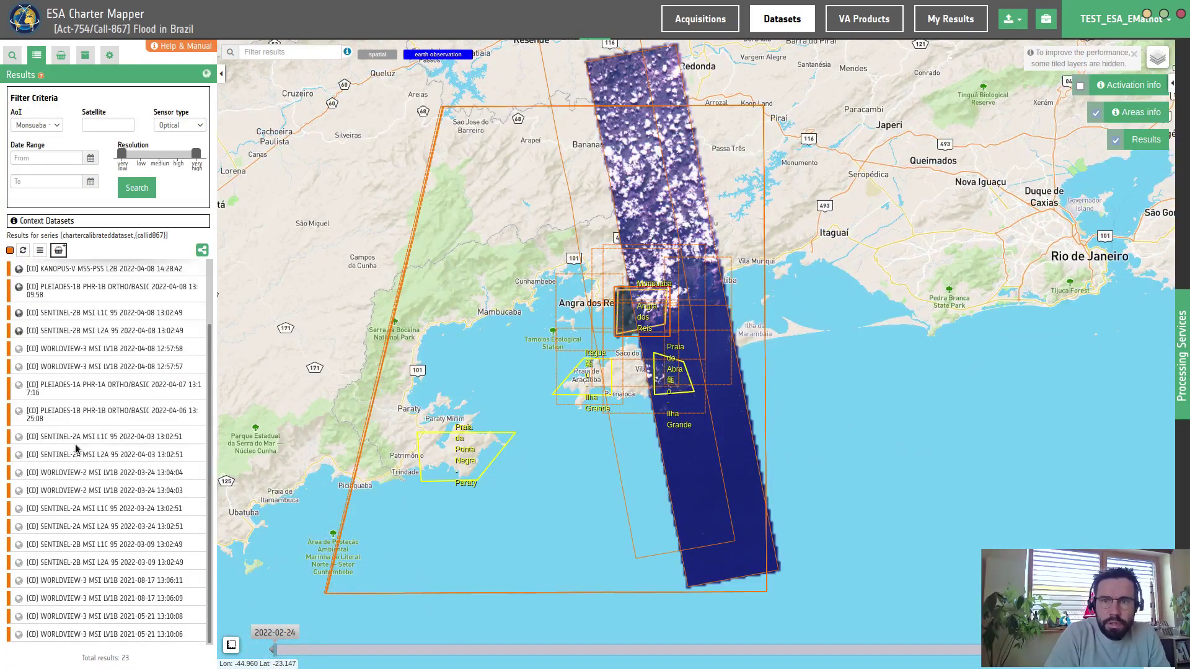
pyautogui.click(92, 295)
pyautogui.scroll(2, 630, 308)
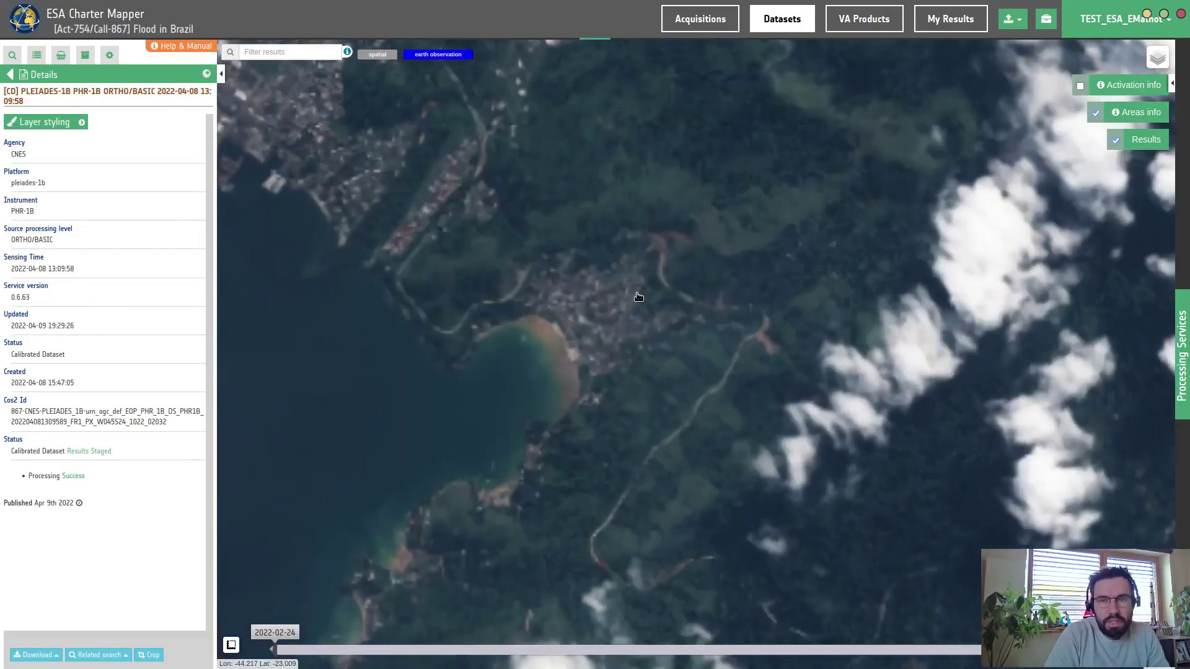
pyautogui.scroll(2, 631, 308)
pyautogui.scroll(2, 624, 285)
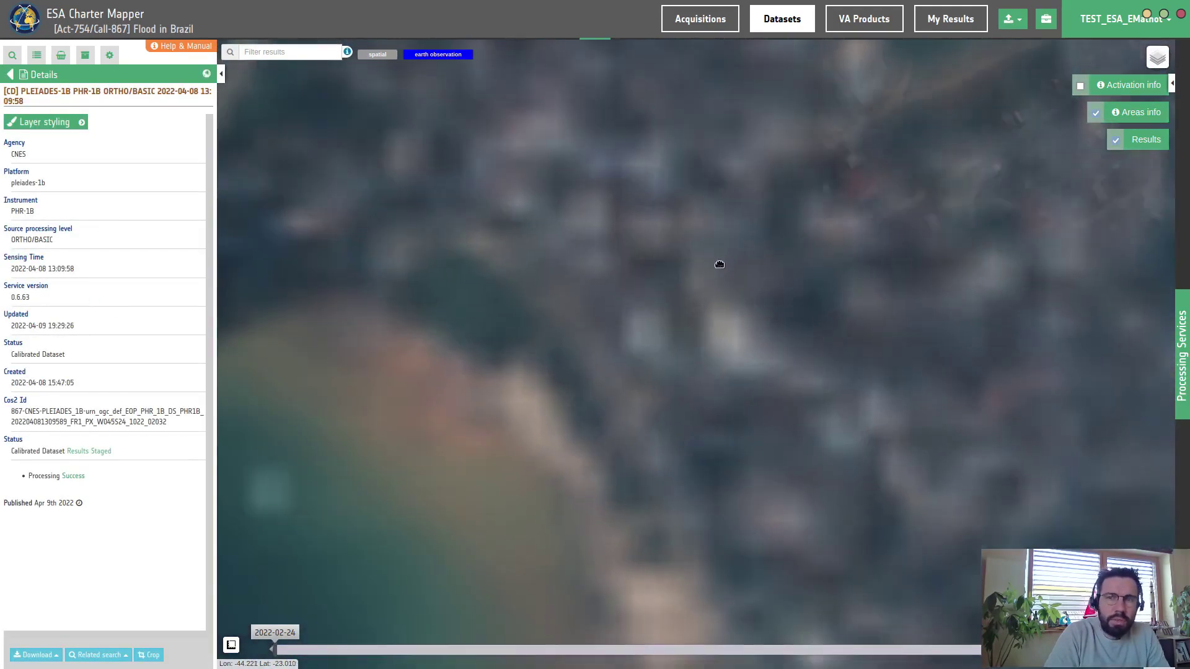
pyautogui.scroll(-4, 632, 414)
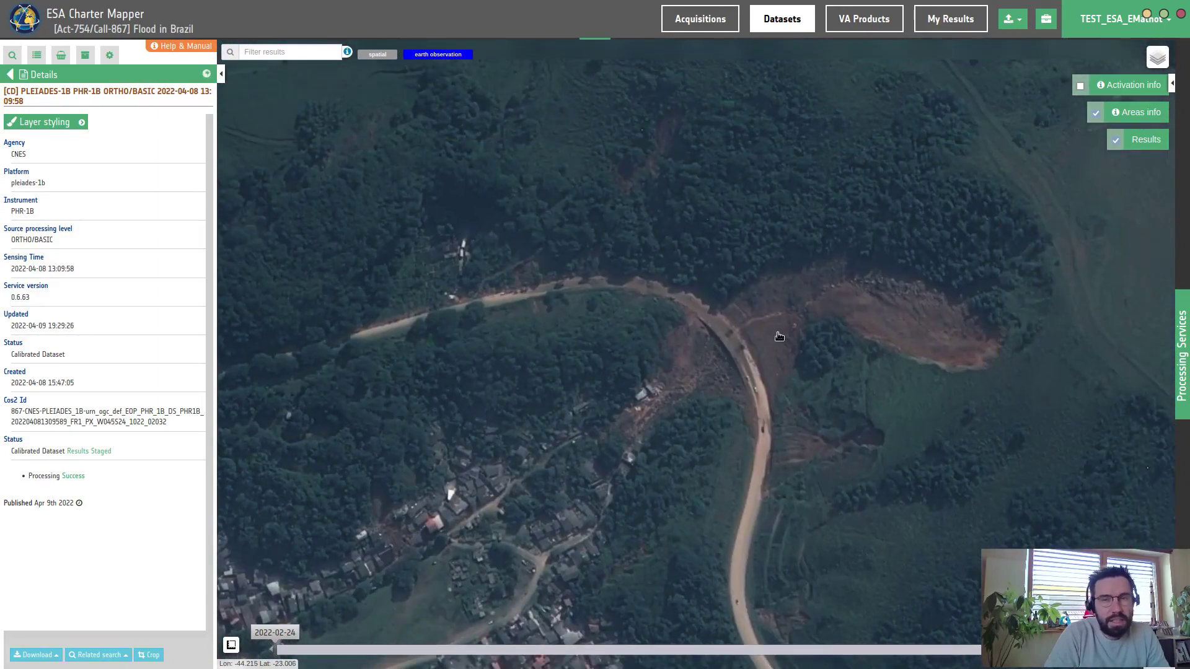
# Step: Draw a rectangular search area around the landslide, isolate the 2022-04-08 PLEIADES-1B image and toggle its visibility to compare it with the basemap
pyautogui.click(231, 157)
pyautogui.moveTo(581, 240); pyautogui.dragTo(1105, 473)
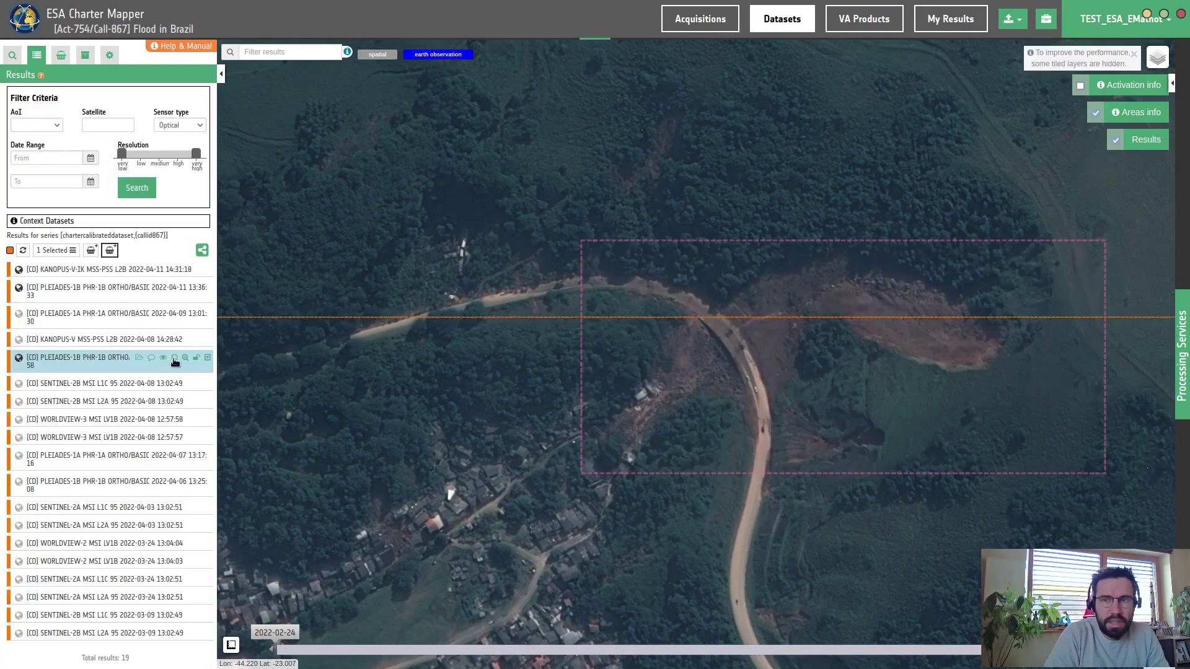
pyautogui.click(174, 361)
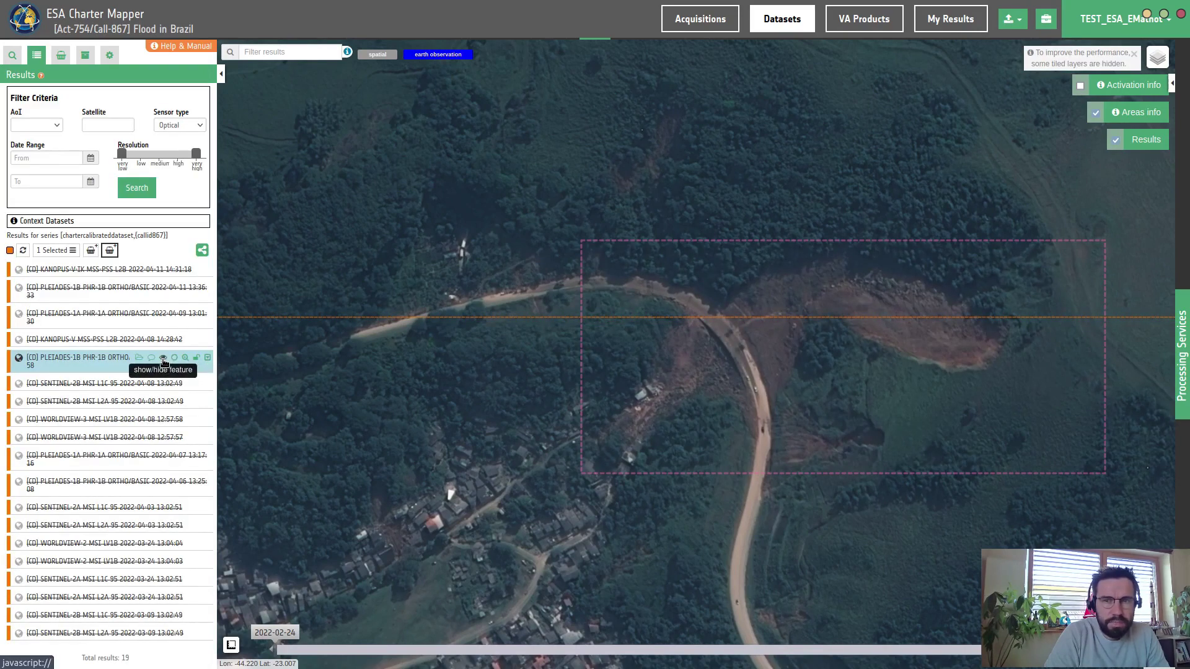
pyautogui.click(164, 361)
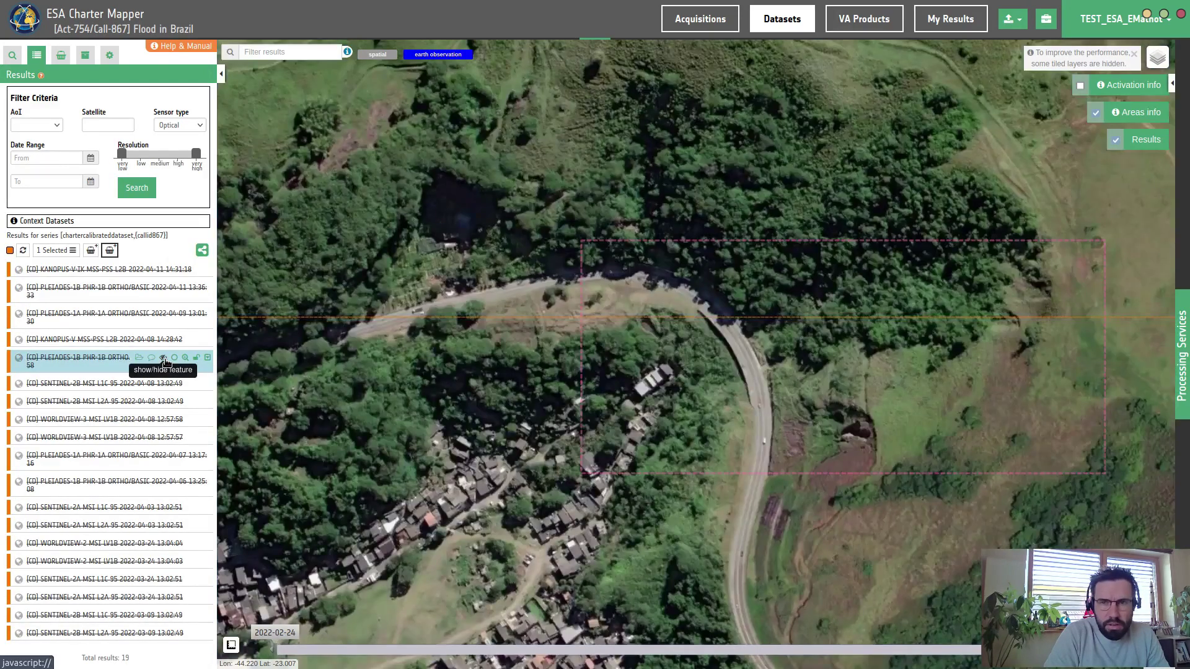
pyautogui.click(164, 361)
pyautogui.click(164, 361)
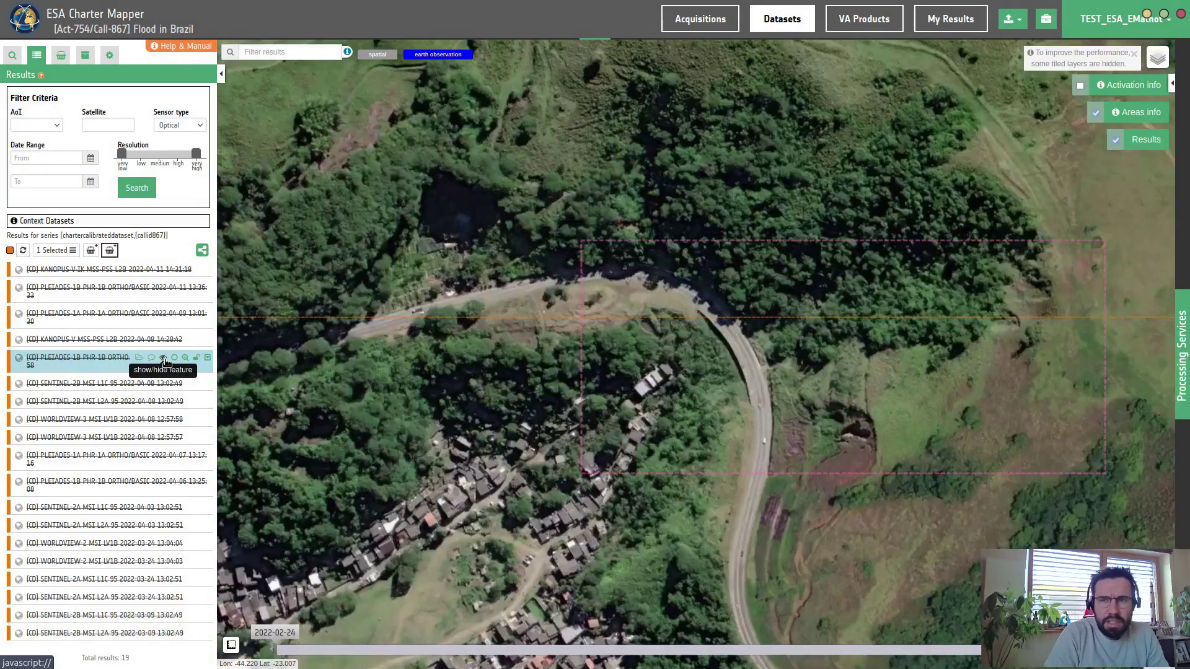
pyautogui.click(164, 361)
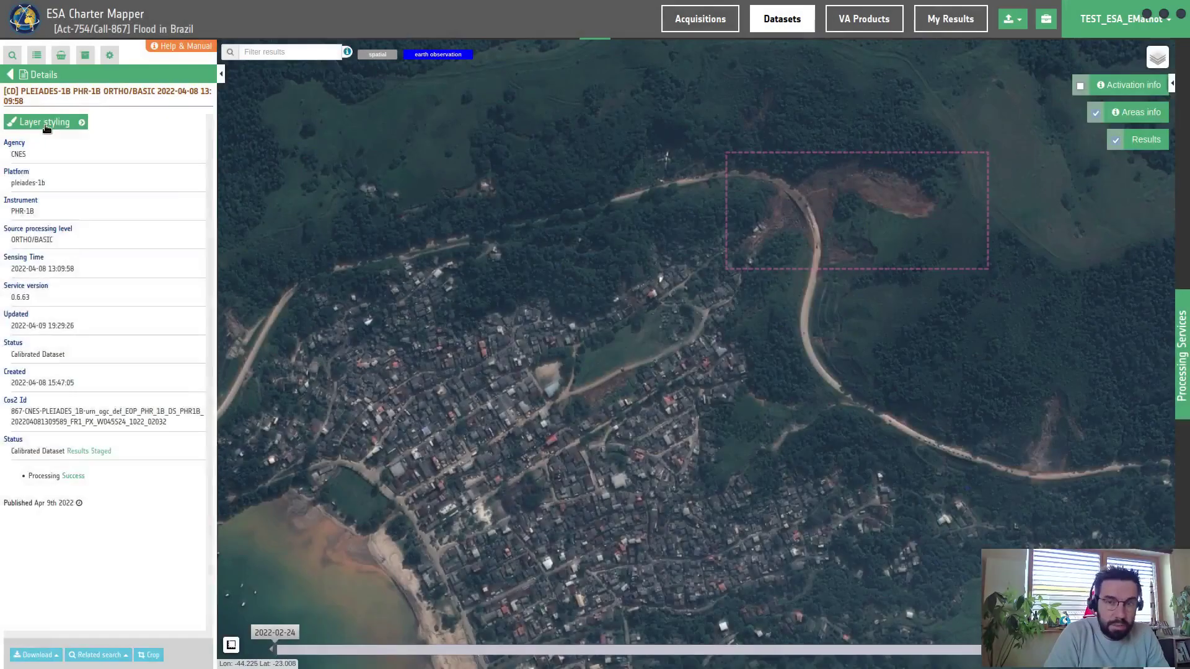
# Step: Open the layer styling of the PLEIADES-1B dataset and display its overview-civ asset
pyautogui.click(46, 127)
pyautogui.click(139, 217)
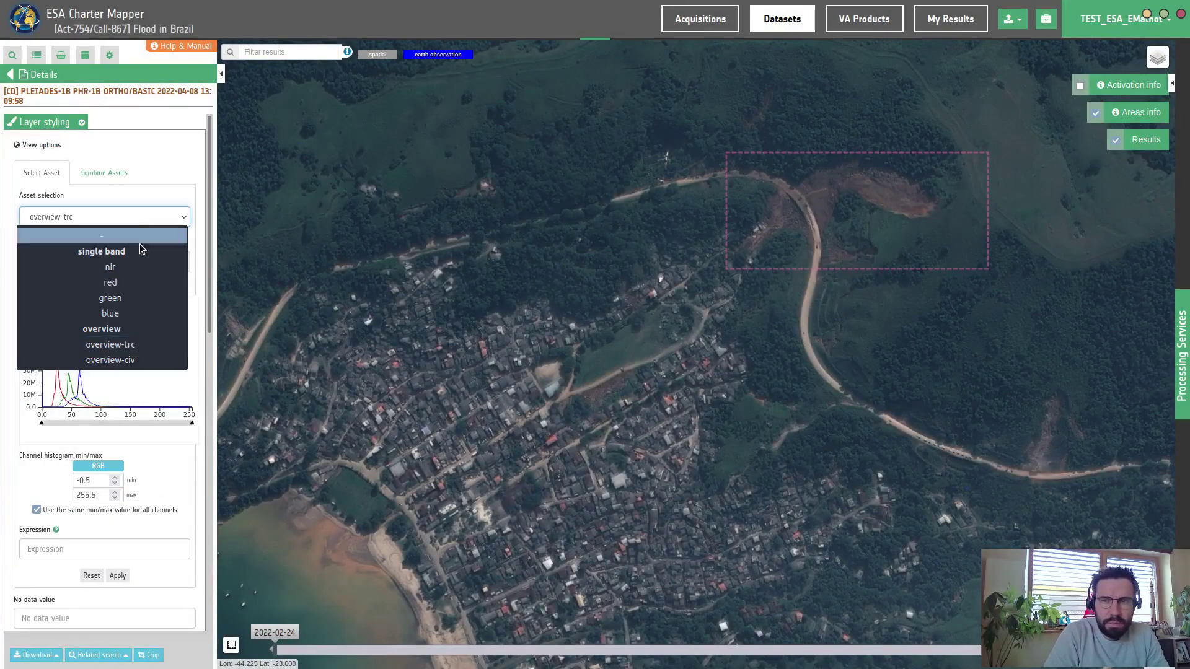
pyautogui.click(140, 364)
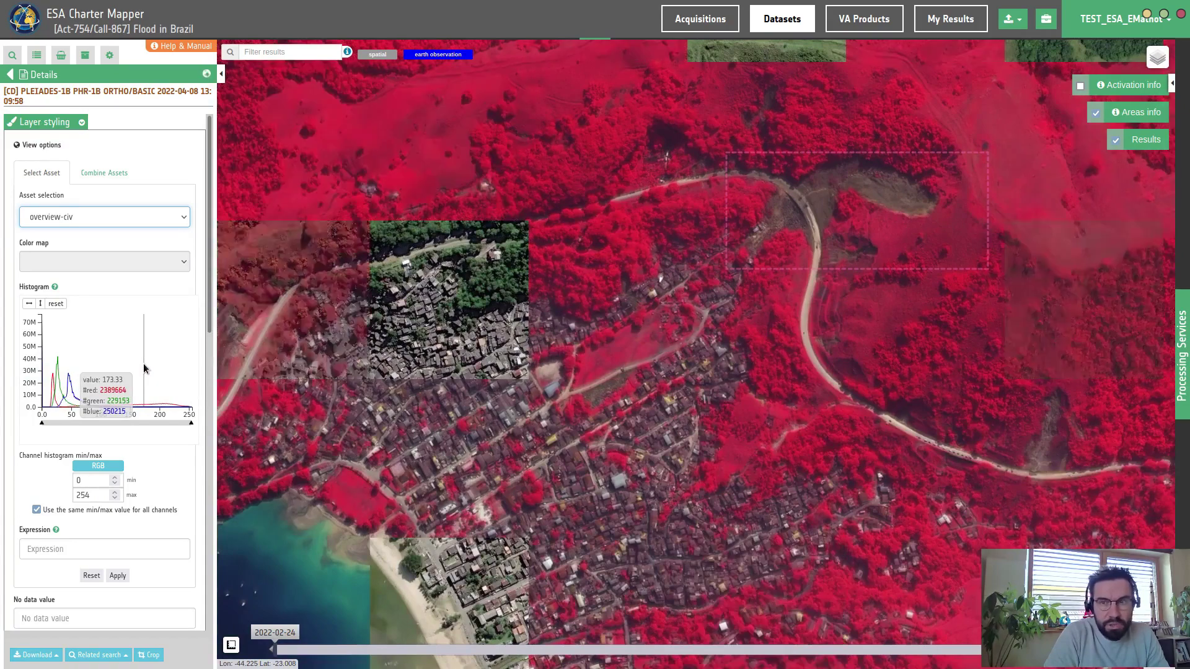
# Step: Combine the dataset's single-band assets into an RGB composite, assigning red, green and blue to their matching channels
pyautogui.click(93, 173)
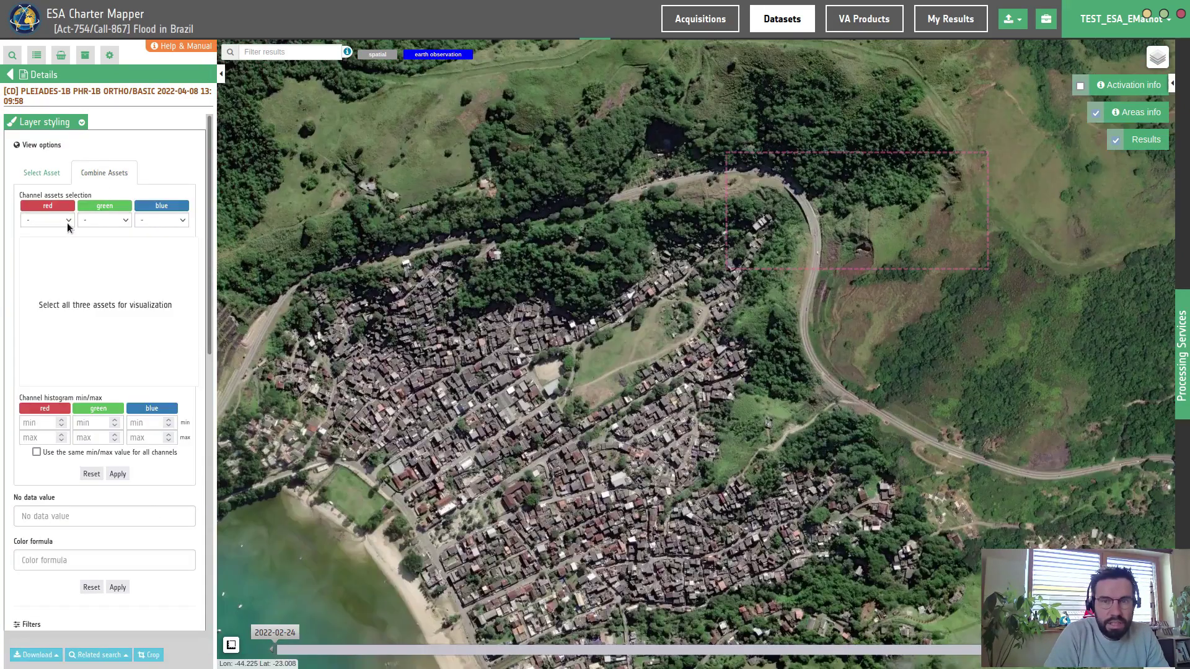
pyautogui.click(66, 222)
pyautogui.click(69, 287)
pyautogui.click(105, 221)
pyautogui.click(107, 300)
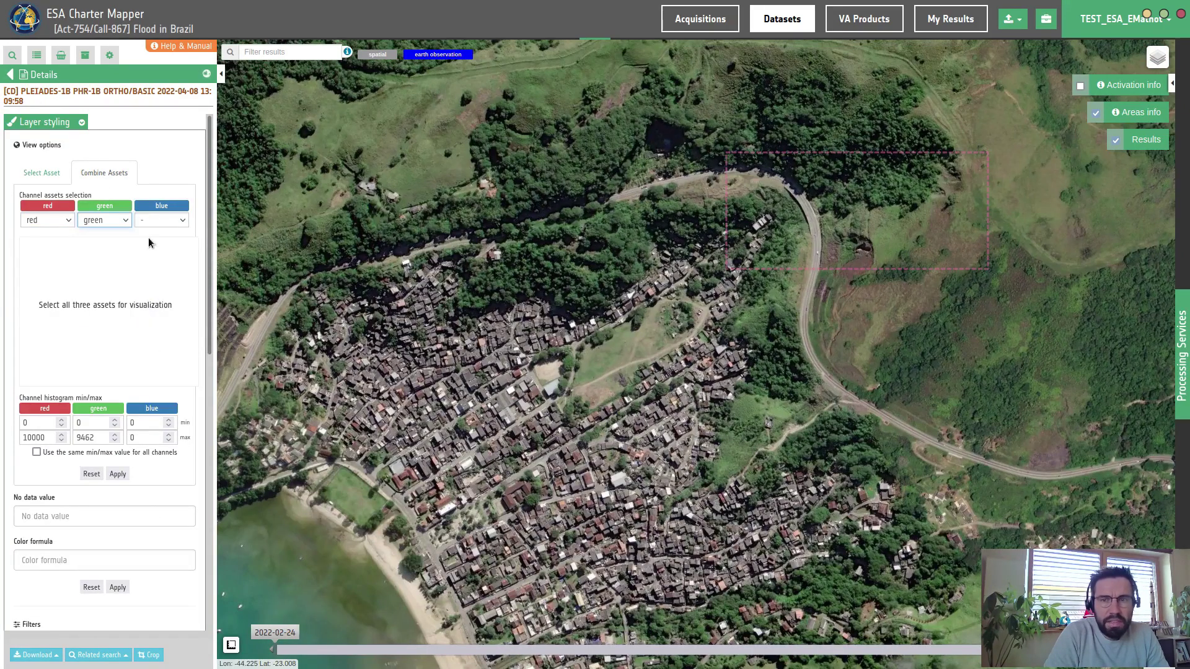
pyautogui.click(154, 224)
pyautogui.click(166, 308)
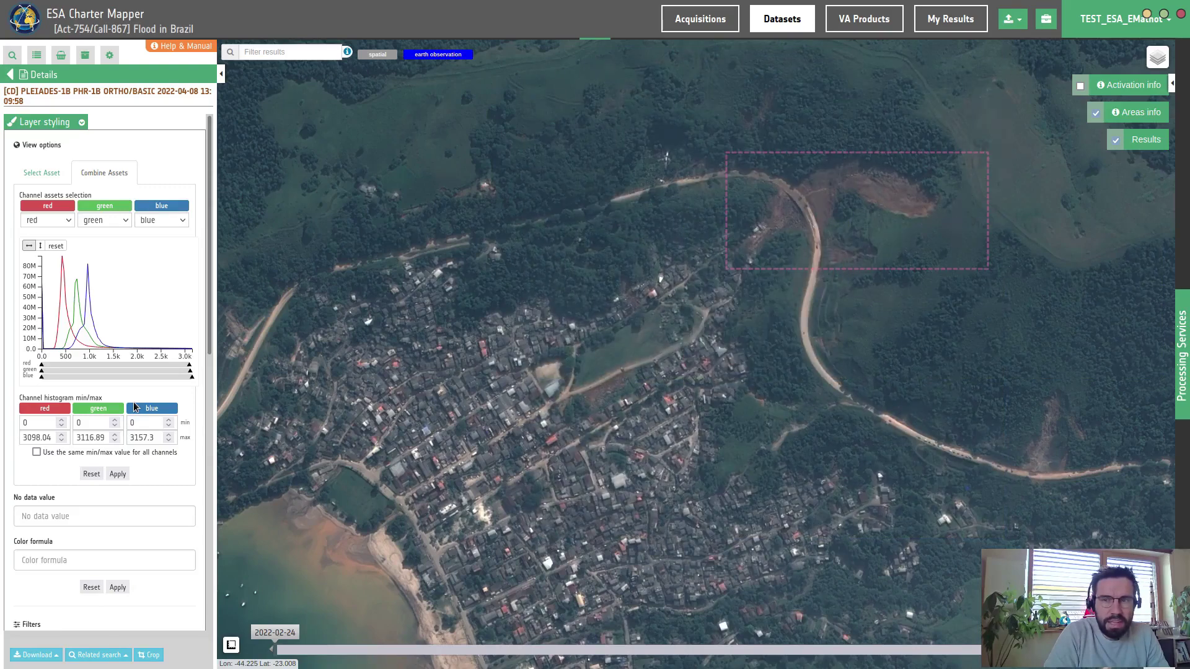
# Step: Lower the composite's histogram maximums to about 2550 in all three channels, set contrast to 138% and slightly raise the saturation
pyautogui.moveTo(191, 370); pyautogui.dragTo(168, 369)
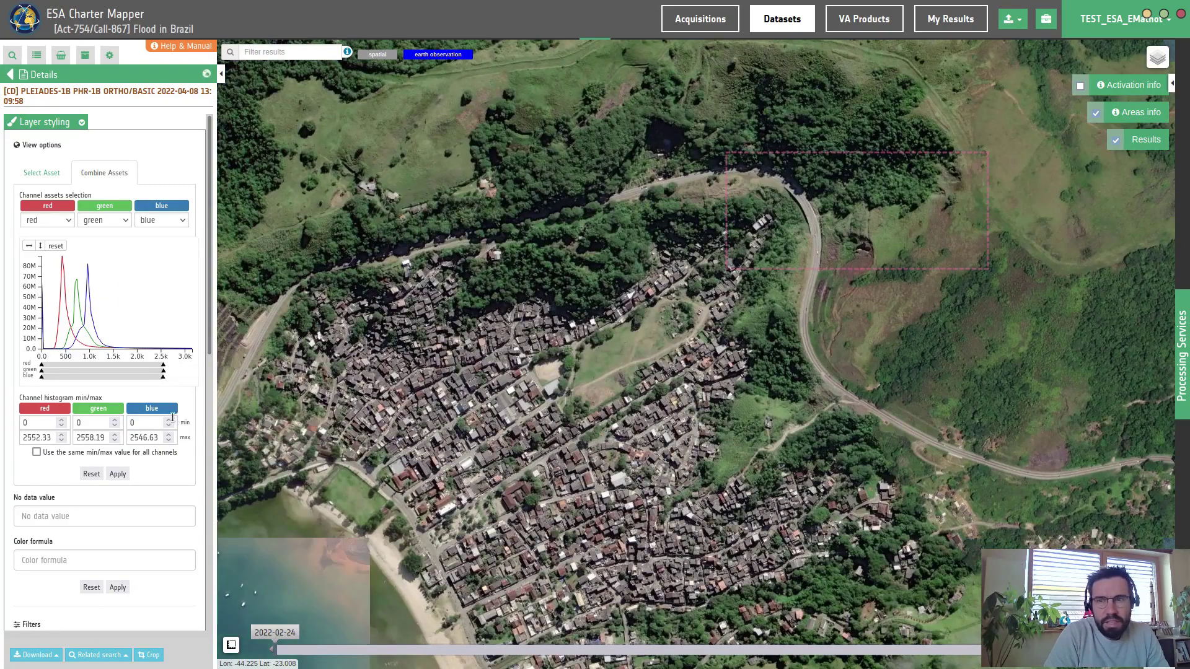
pyautogui.scroll(-5, 96, 426)
pyautogui.moveTo(108, 345); pyautogui.dragTo(139, 346)
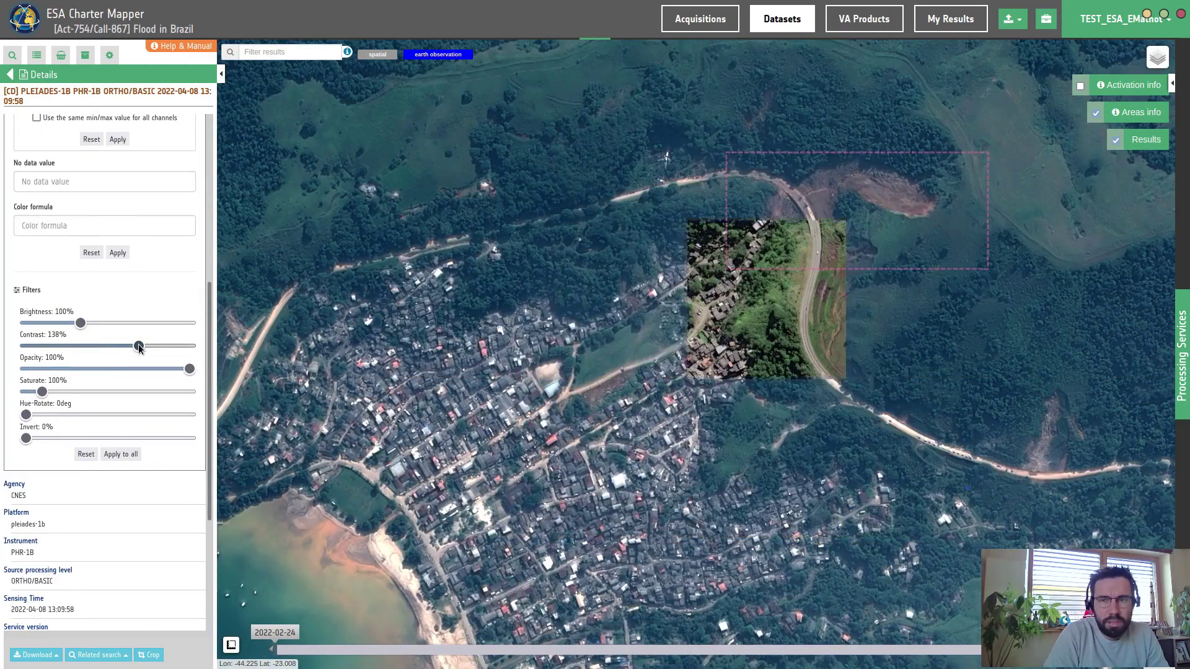
pyautogui.moveTo(42, 392); pyautogui.dragTo(44, 393)
pyautogui.scroll(5, 144, 459)
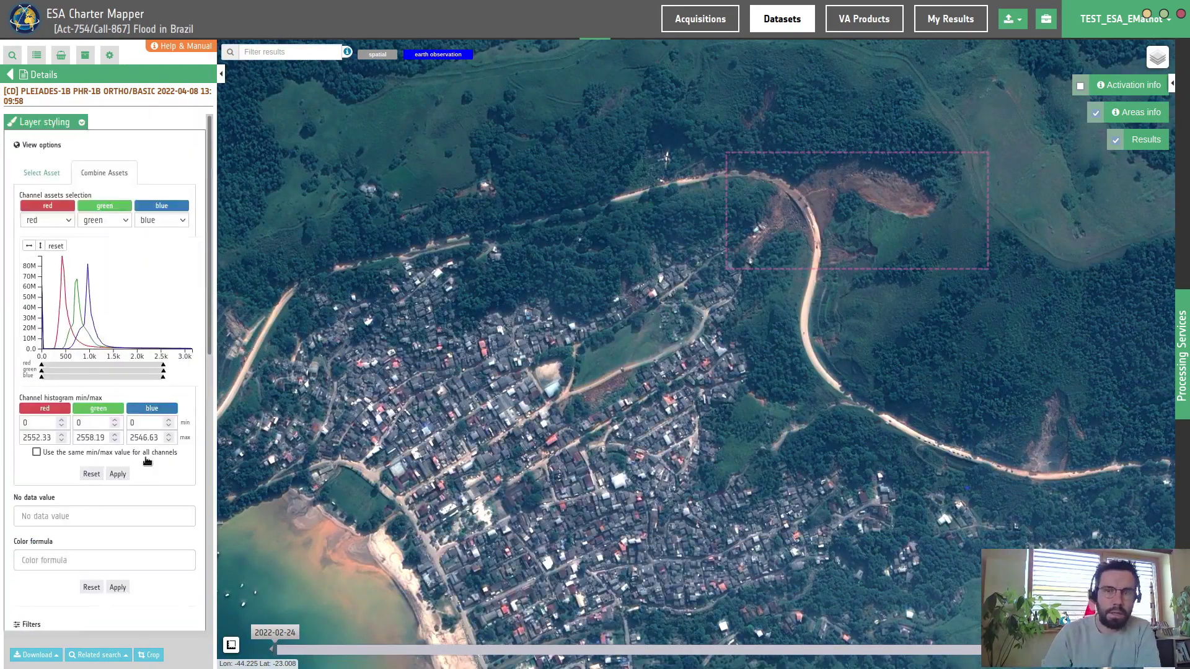
pyautogui.moveTo(394, 493); pyautogui.dragTo(691, 336)
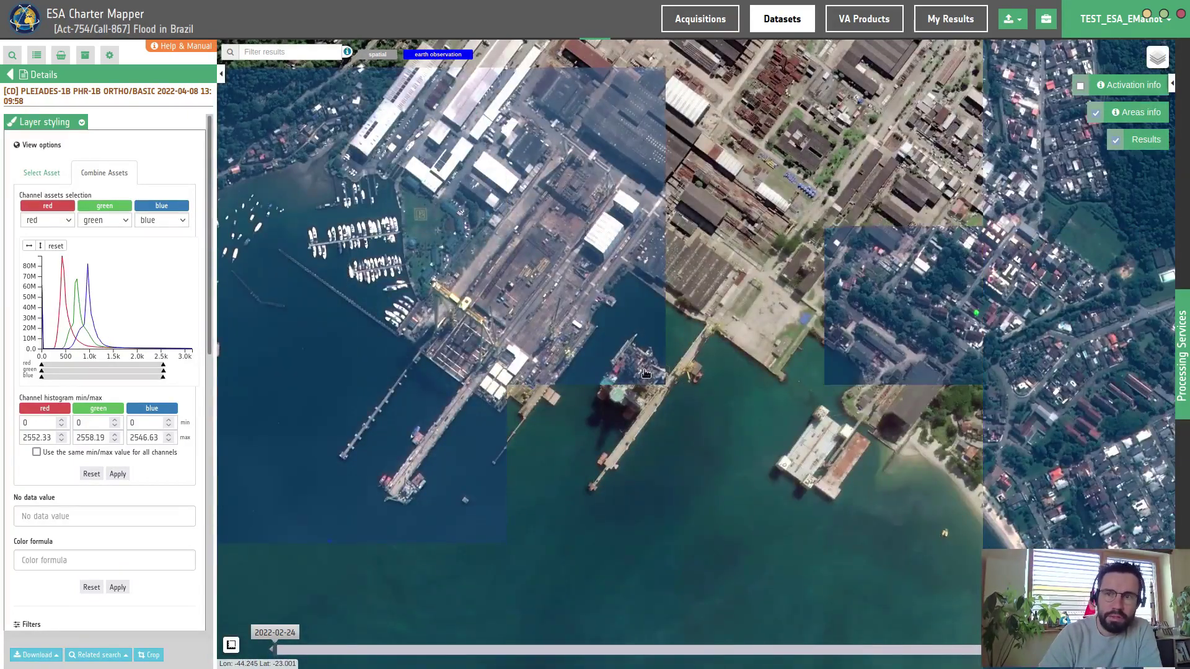
pyautogui.scroll(1, 645, 373)
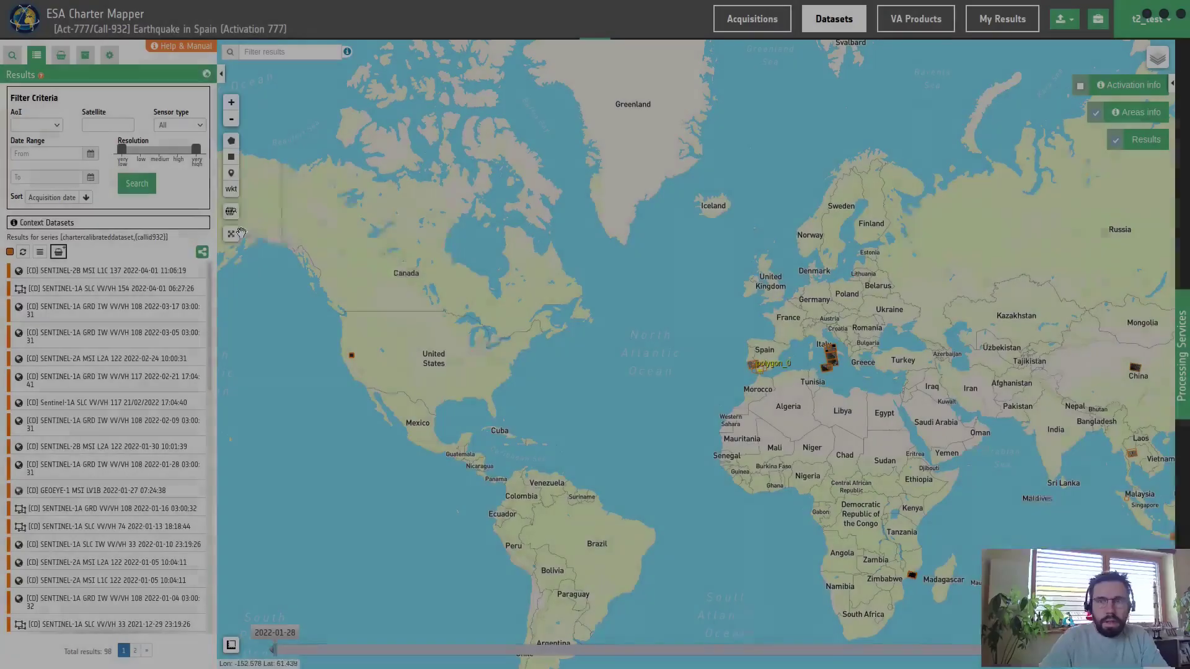
# Step: Locate Lassen Volcanic National Park, California, on the map and restrict the dataset results to that spot
pyautogui.click(231, 212)
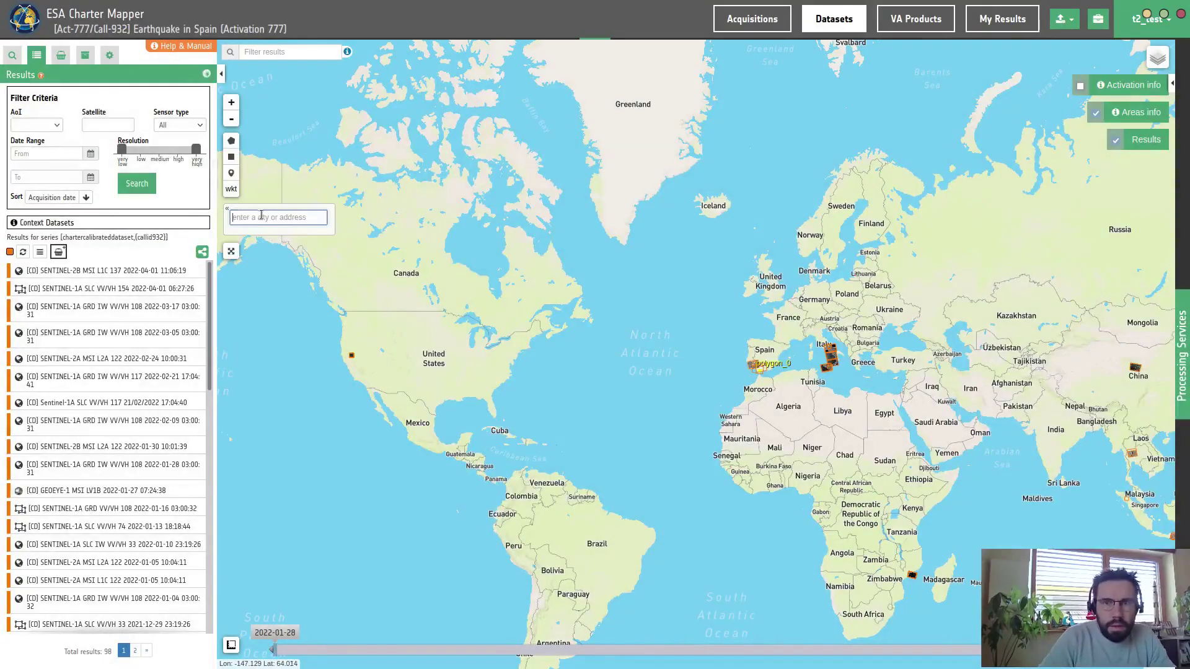
pyautogui.write('Lassen National')
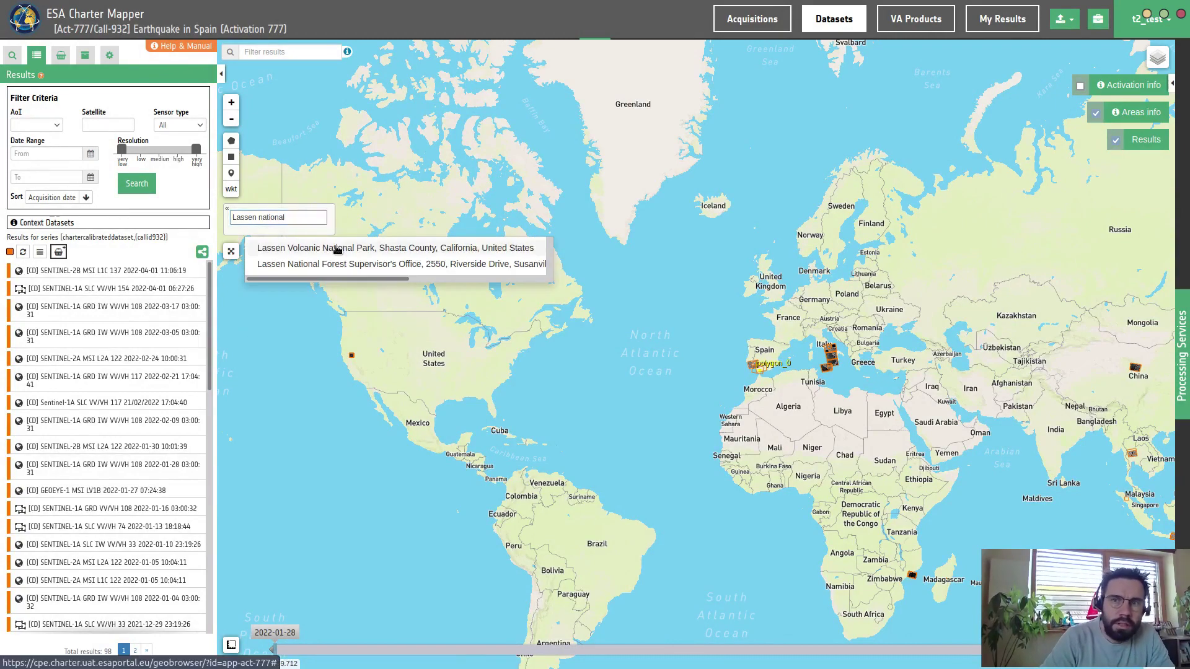
pyautogui.click(298, 243)
pyautogui.click(582, 324)
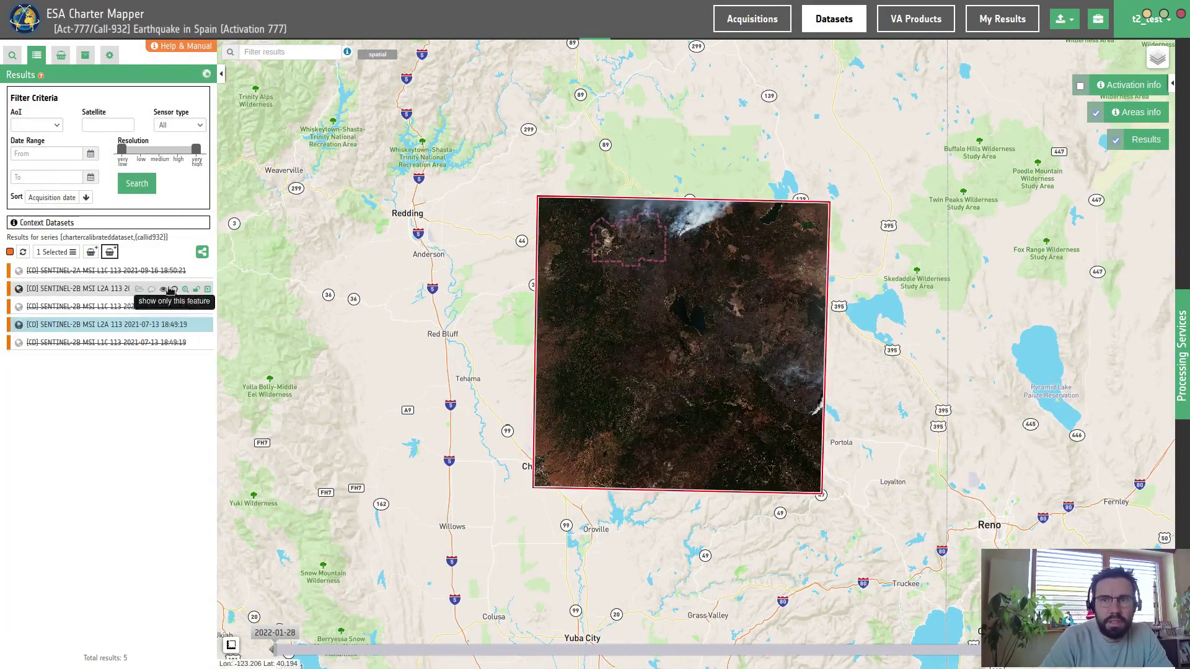
# Step: Style the SENTINEL-2B MSI L2A 2021-09-01 dataset by trying its overview-civ asset and settling on overview-sir, and return to the results
pyautogui.click(93, 288)
pyautogui.click(93, 288)
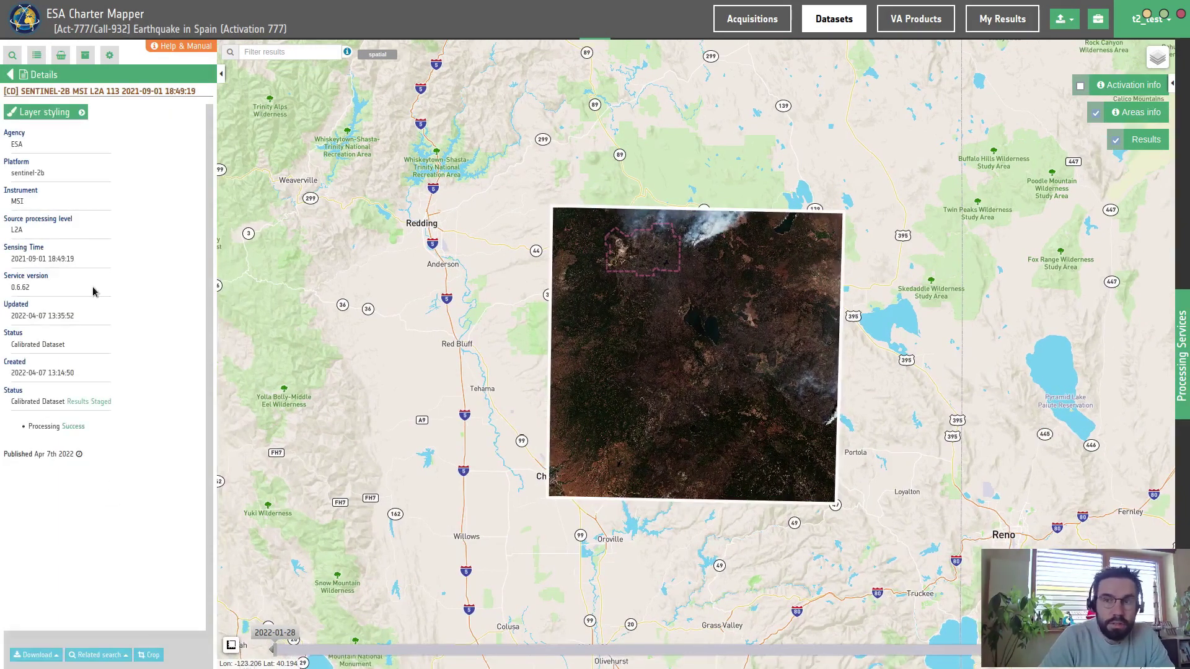
pyautogui.click(50, 114)
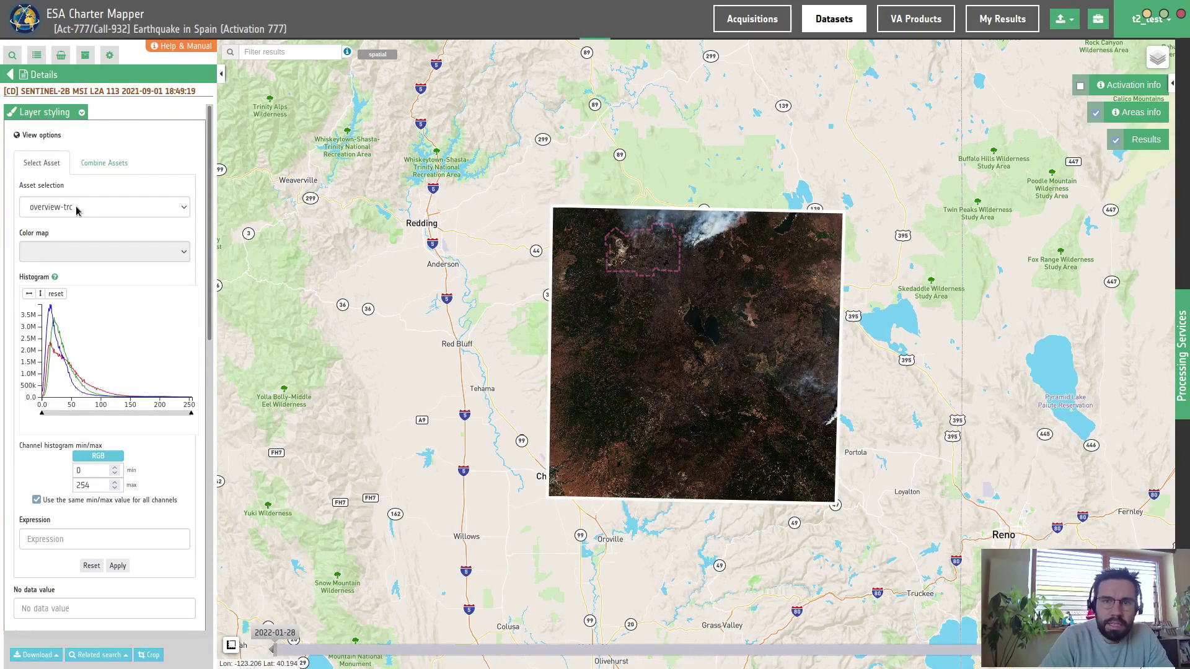
pyautogui.click(77, 211)
pyautogui.click(107, 288)
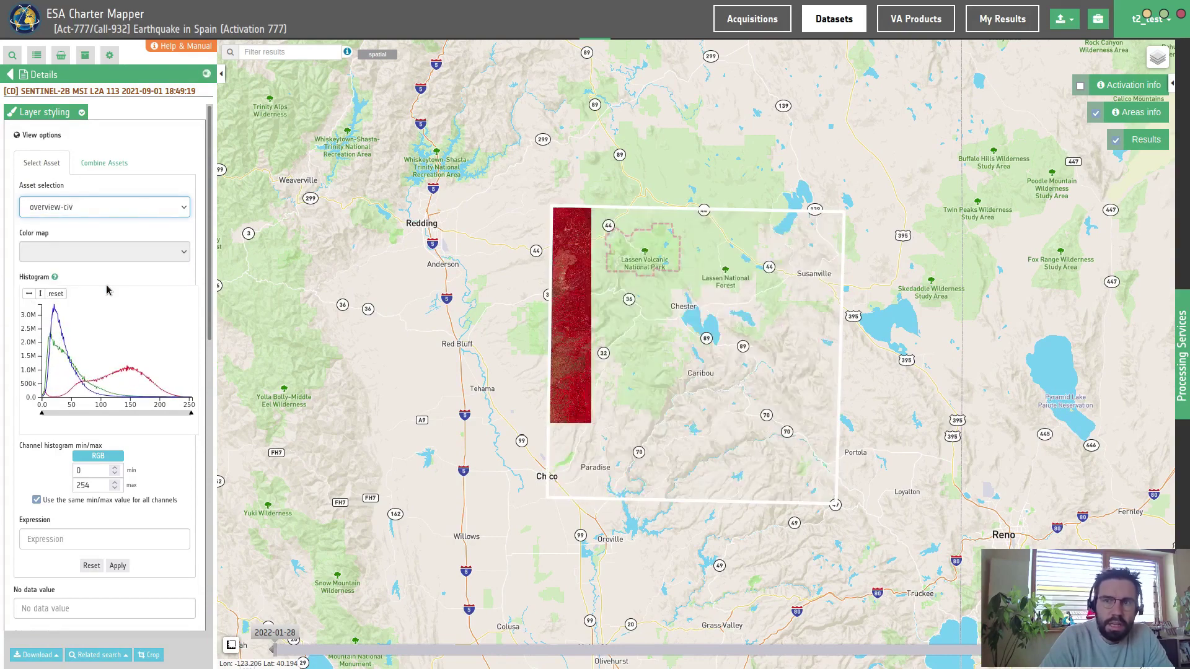
pyautogui.click(90, 211)
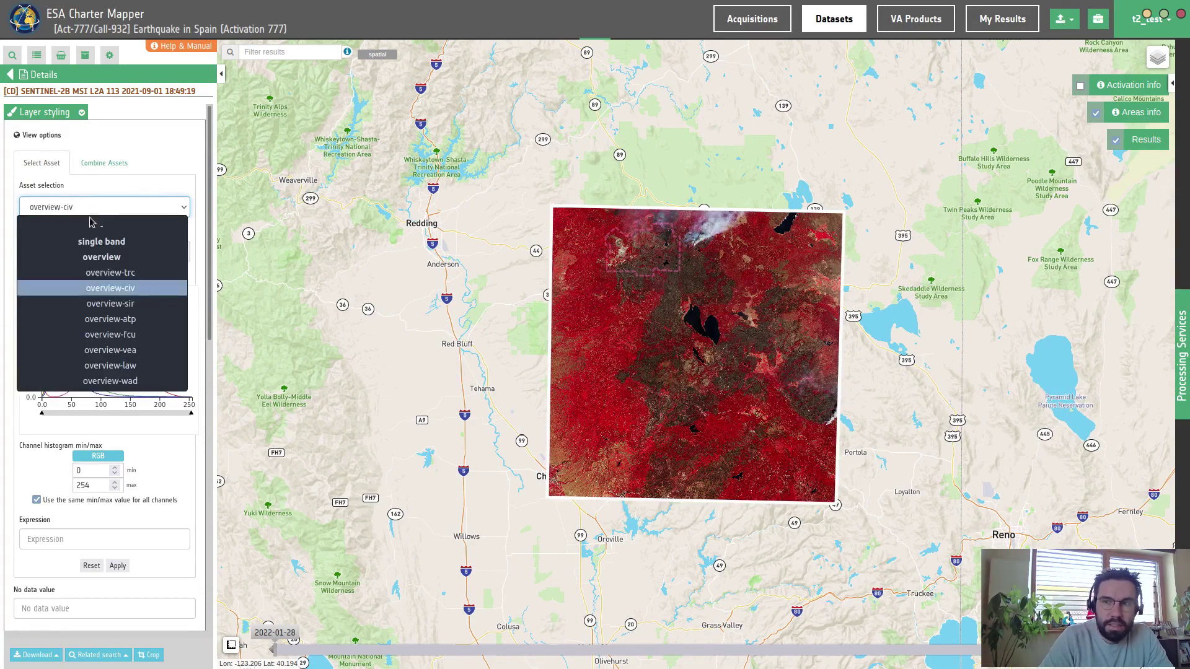
pyautogui.click(96, 302)
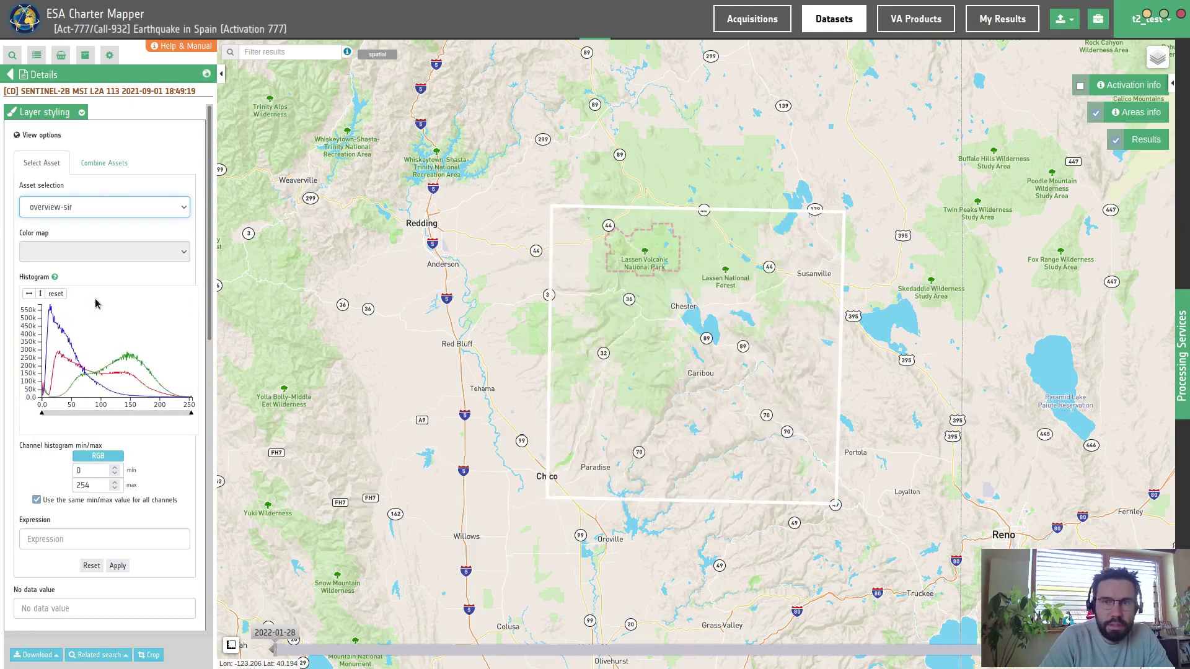
pyautogui.click(10, 74)
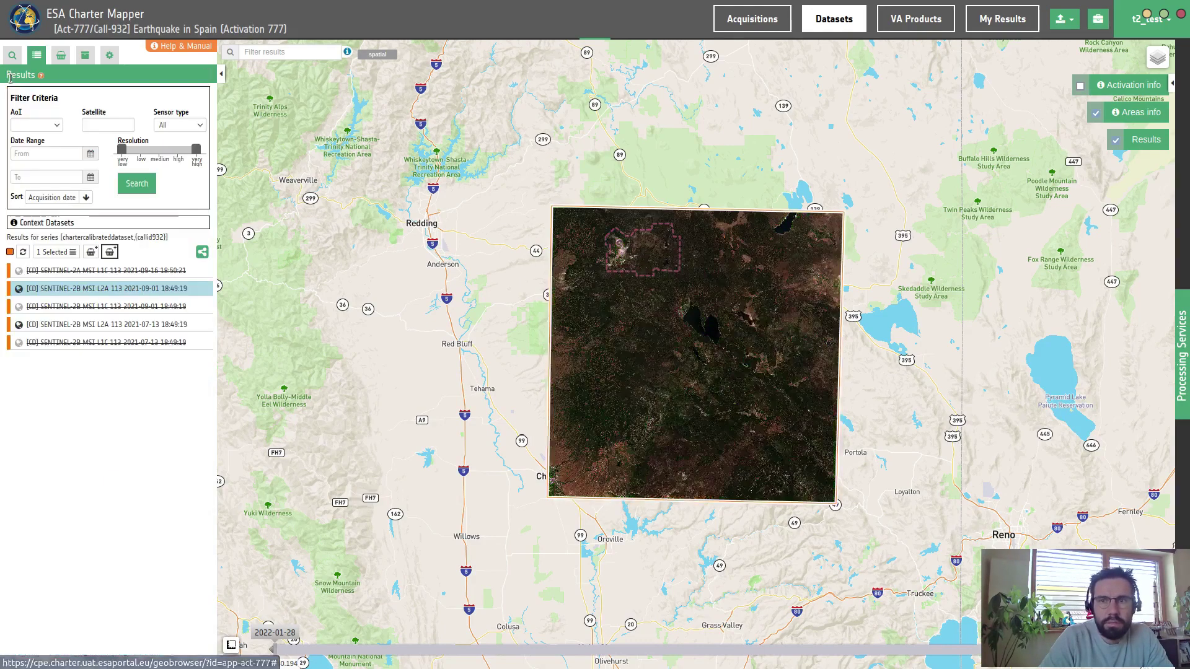
# Step: Display the SENTINEL-2B MSI L2A 2021-07-13 dataset with its overview-sir asset and return to the results list
pyautogui.click(113, 323)
pyautogui.click(39, 111)
pyautogui.click(123, 209)
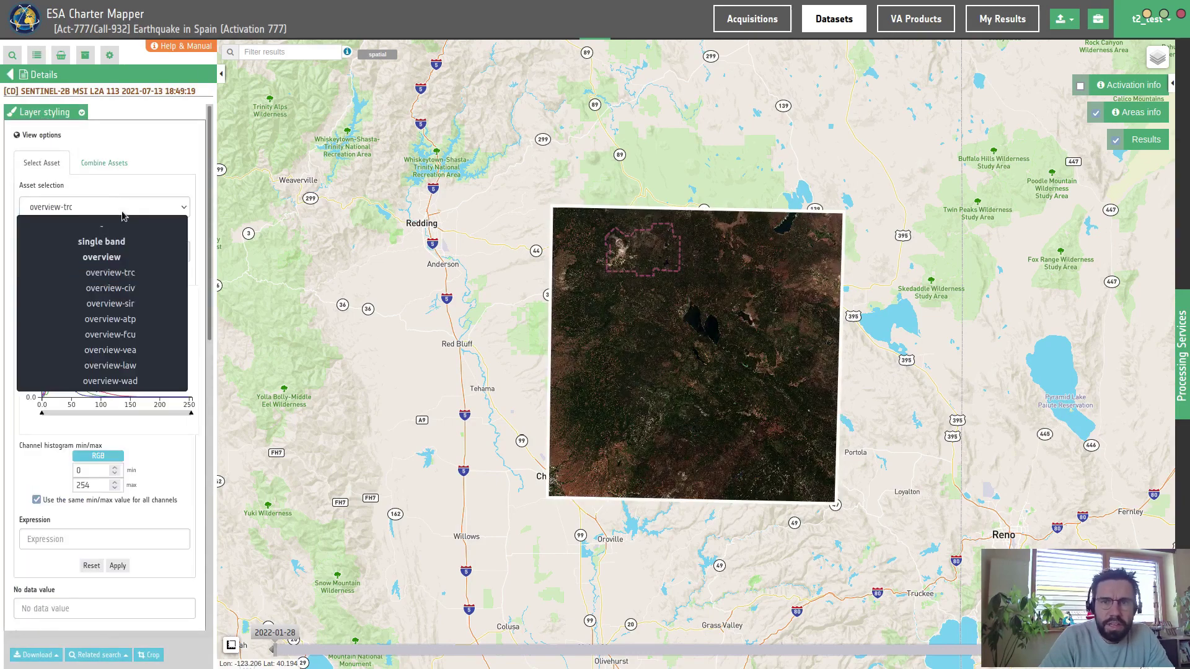
pyautogui.click(110, 303)
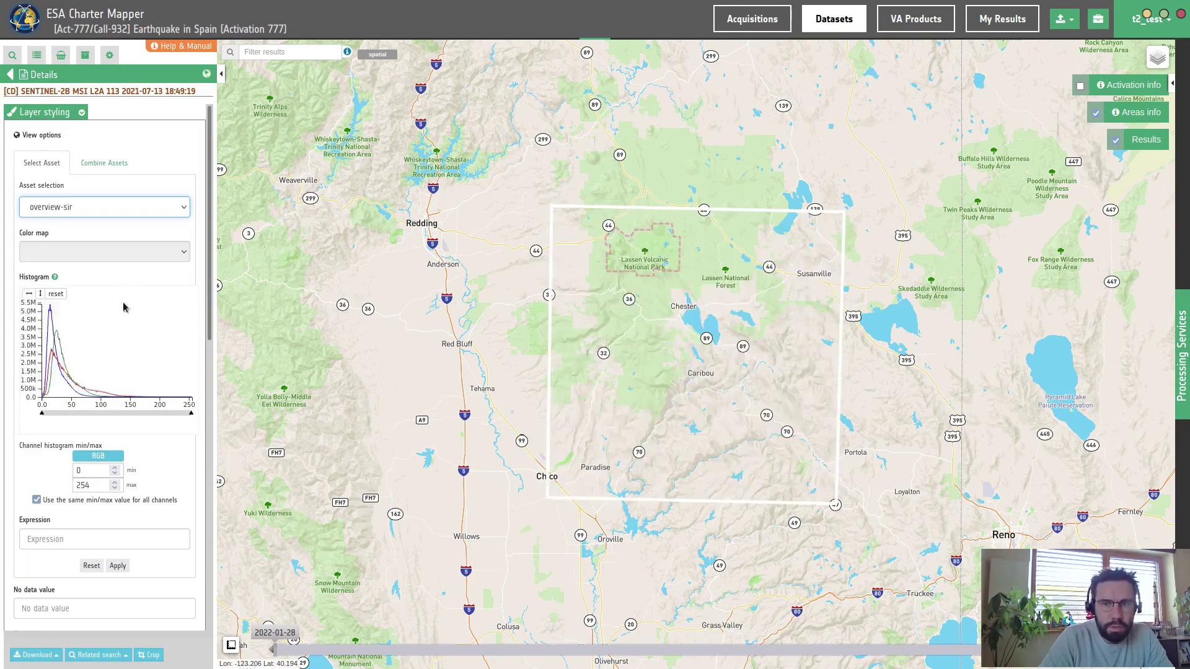
pyautogui.click(11, 75)
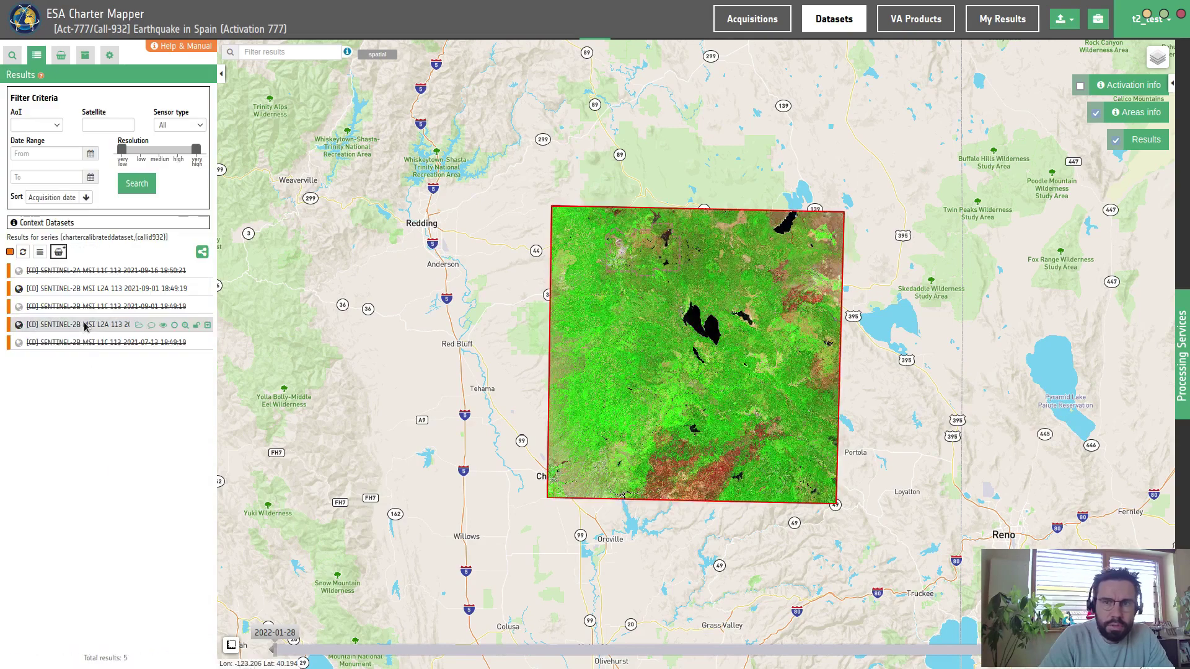
# Step: Select both SENTINEL-2B MSI L2A datasets, 2021-07-13 and 2021-09-01, and compare them as swipe layers on the map
pyautogui.click(85, 327)
pyautogui.keyDown('ctrl'); pyautogui.click(77, 289); pyautogui.keyUp('ctrl')
pyautogui.click(73, 252)
pyautogui.click(87, 369)
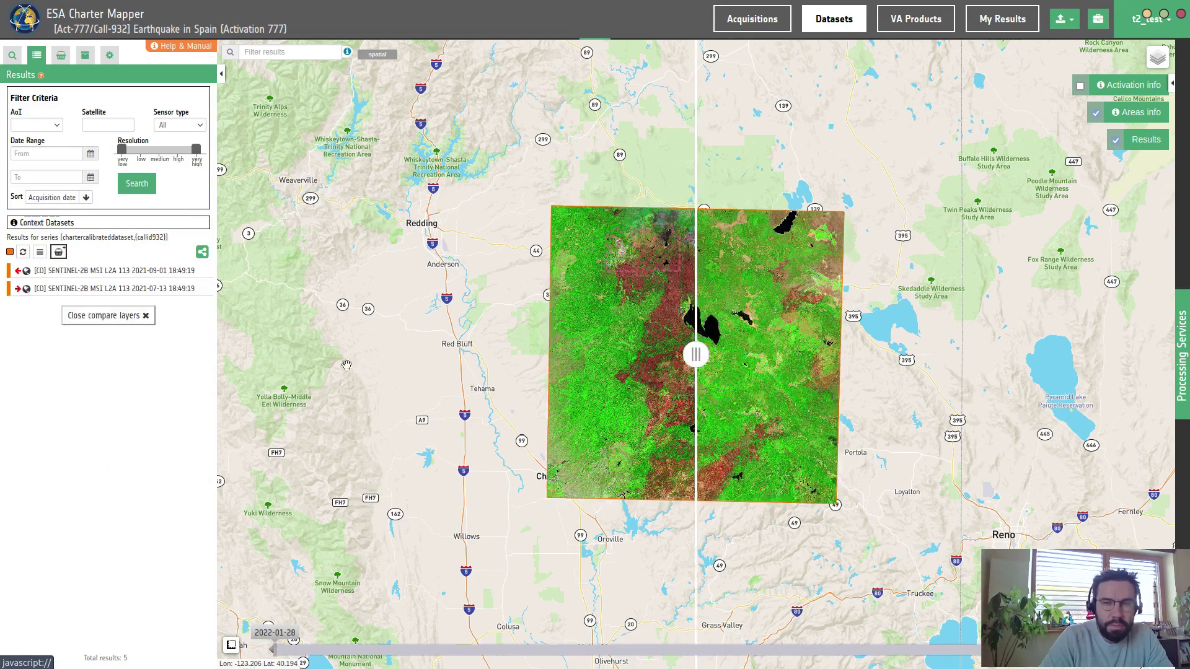
# Step: Examine the burned area and active fire front by sweeping the comparison divider across the two acquisitions near Lassen Volcanic National Park
pyautogui.scroll(1, 776, 349)
pyautogui.moveTo(696, 354)
pyautogui.mouseDown()
pyautogui.moveTo(392, 364)
pyautogui.moveTo(314, 354)
pyautogui.moveTo(950, 354)
pyautogui.moveTo(846, 354)
pyautogui.mouseUp()
pyautogui.scroll(5, 621, 195)
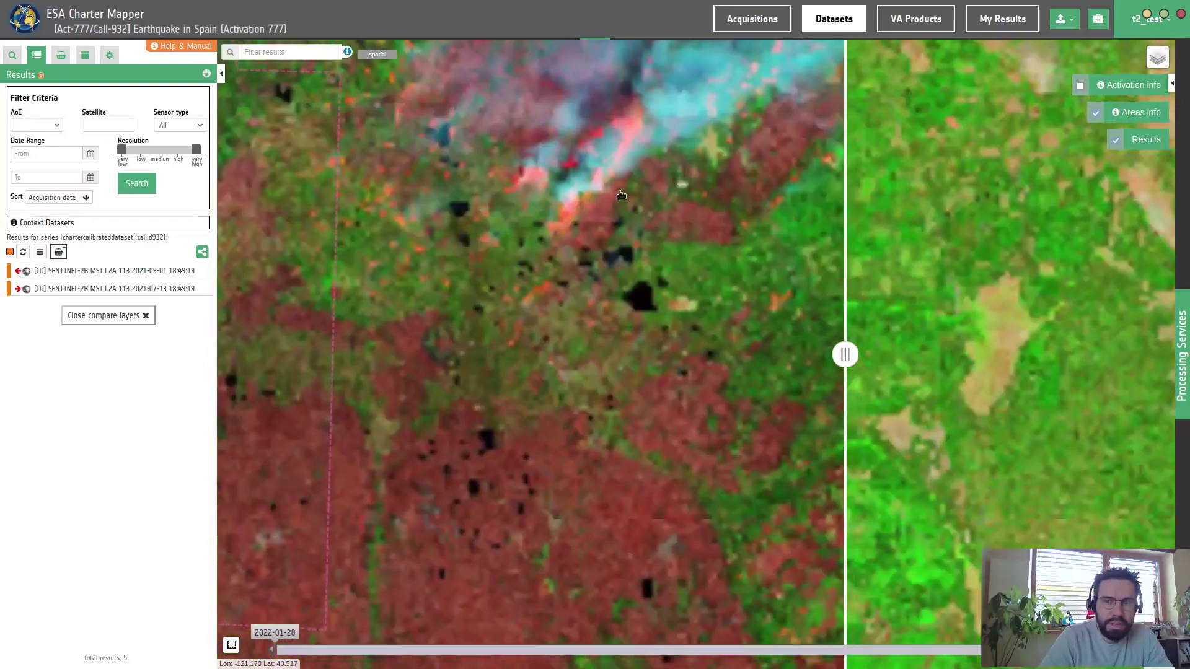
pyautogui.moveTo(621, 195); pyautogui.dragTo(681, 342)
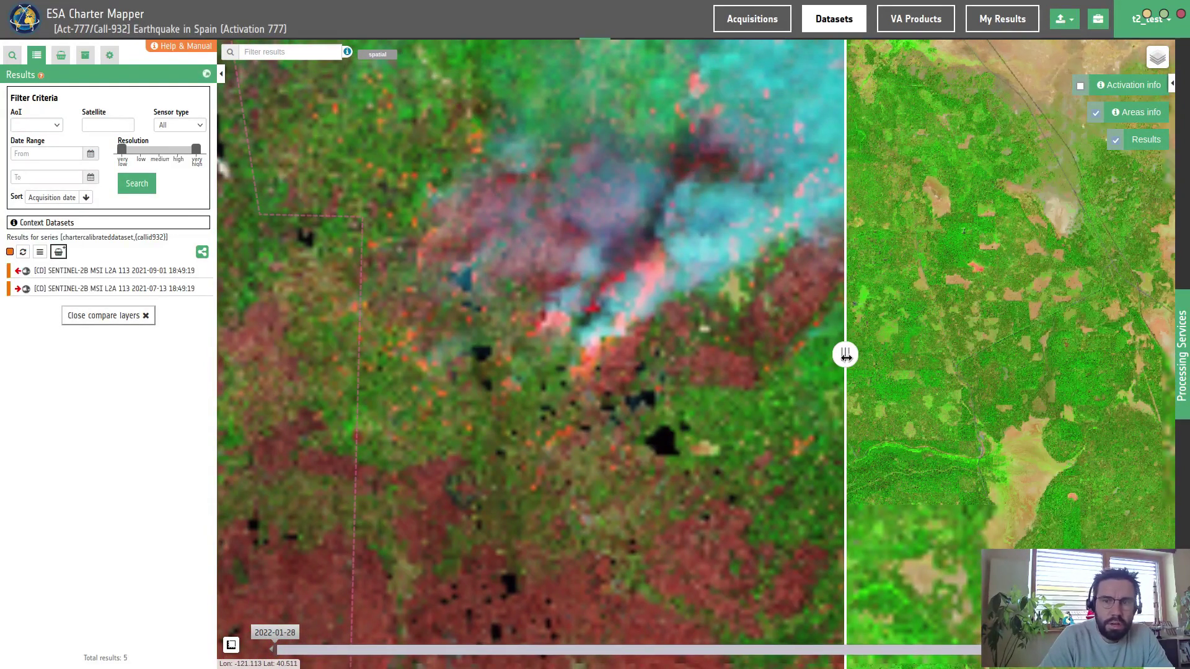
pyautogui.moveTo(845, 354); pyautogui.dragTo(949, 389)
pyautogui.scroll(-3, 859, 351)
pyautogui.click(729, 460)
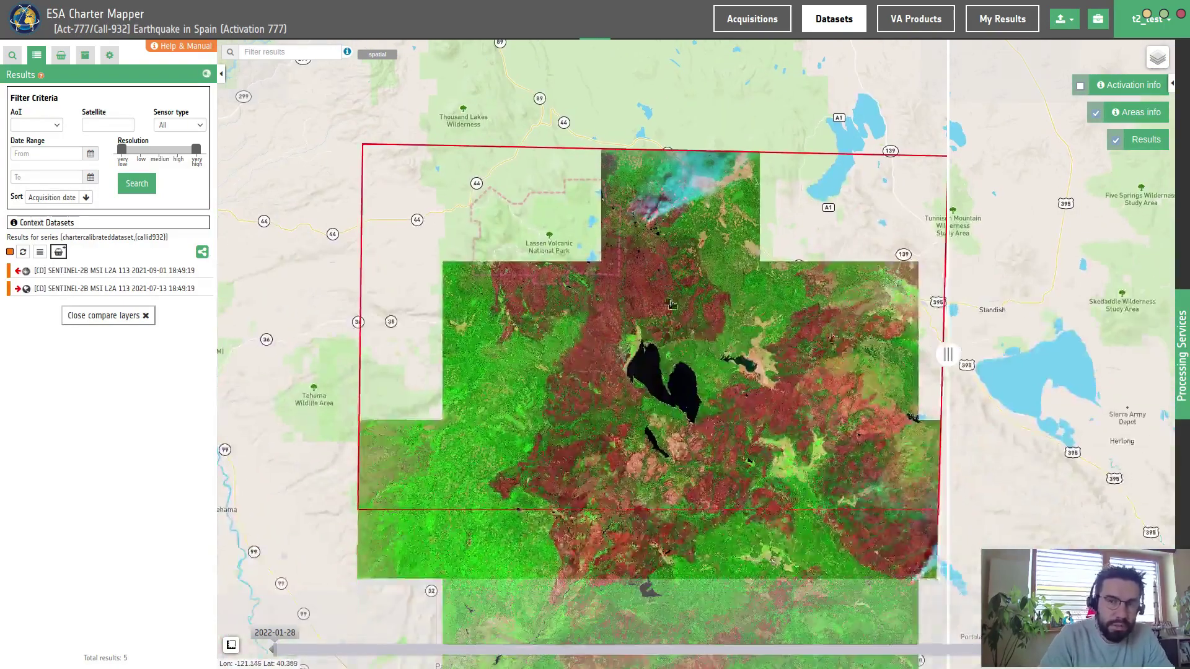
# Step: Open the Change Detection Analysis service and assign the 2021-09-01 nir band as post-event and the 2021-07-13 nir band as pre-event input
pyautogui.click(1170, 350)
pyautogui.click(1033, 192)
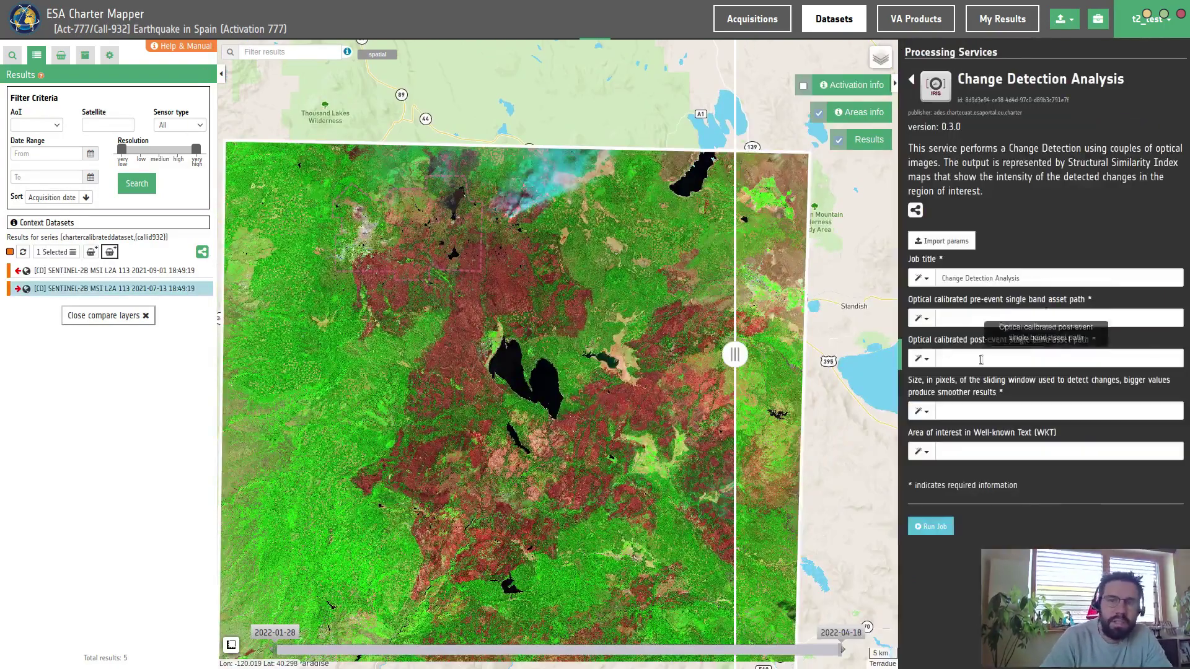
pyautogui.click(114, 271)
pyautogui.click(78, 335)
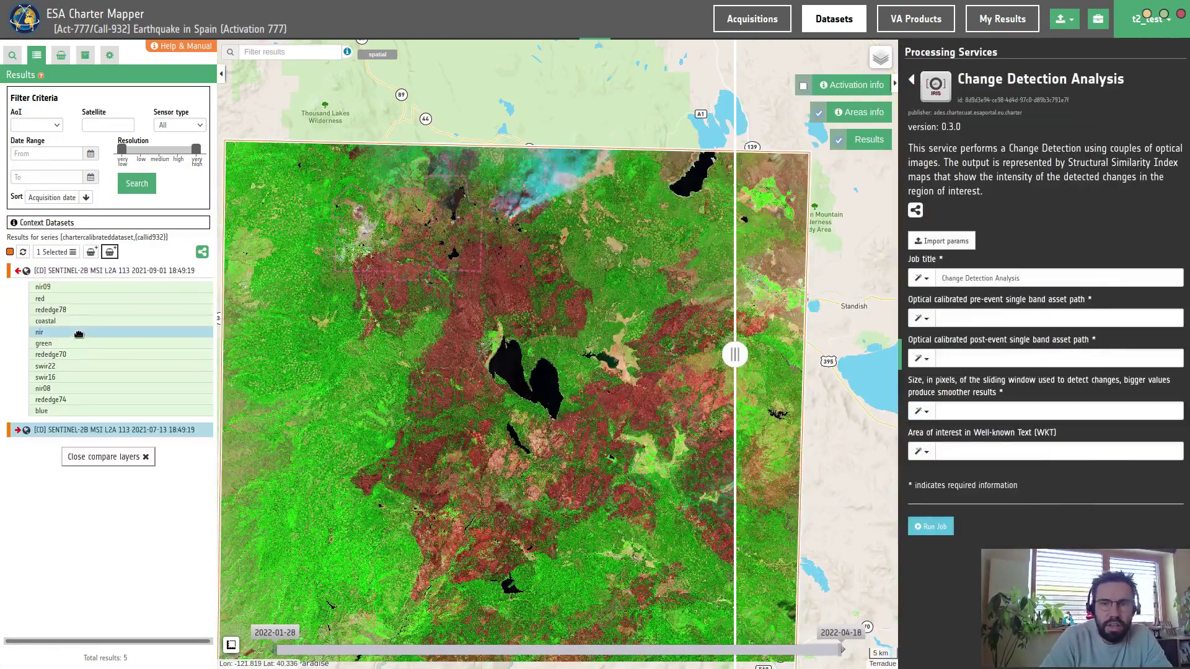
pyautogui.moveTo(79, 335); pyautogui.dragTo(1048, 358)
pyautogui.click(74, 429)
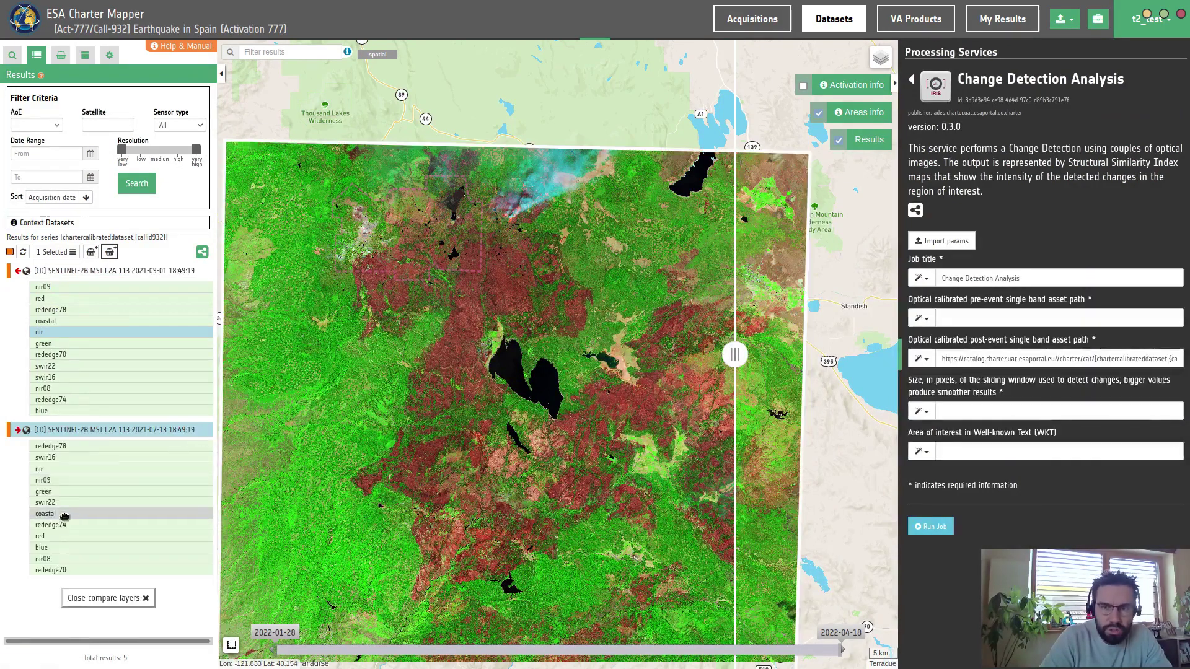
pyautogui.moveTo(53, 469); pyautogui.dragTo(1054, 318)
# Step: Set the sliding window size to 9, title the job "Fire Change Detection Analysis" and run it
pyautogui.click(983, 411)
pyautogui.write('0')
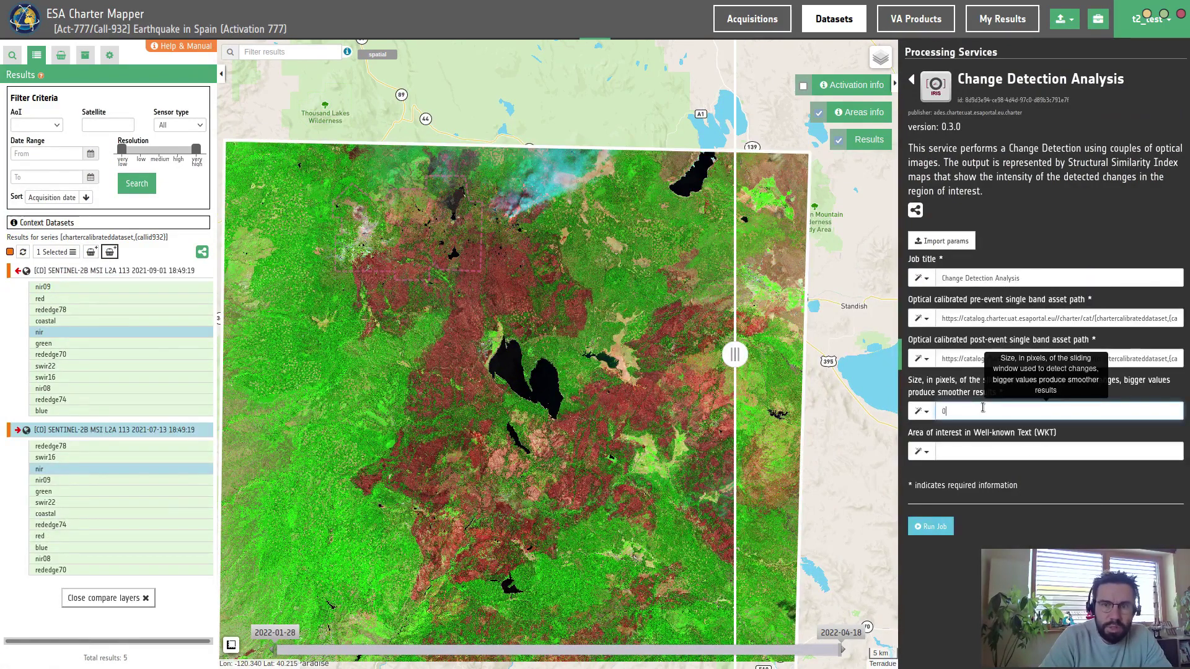
pyautogui.press('BackSpace')
pyautogui.write('9')
pyautogui.click(942, 279)
pyautogui.write('Fire')
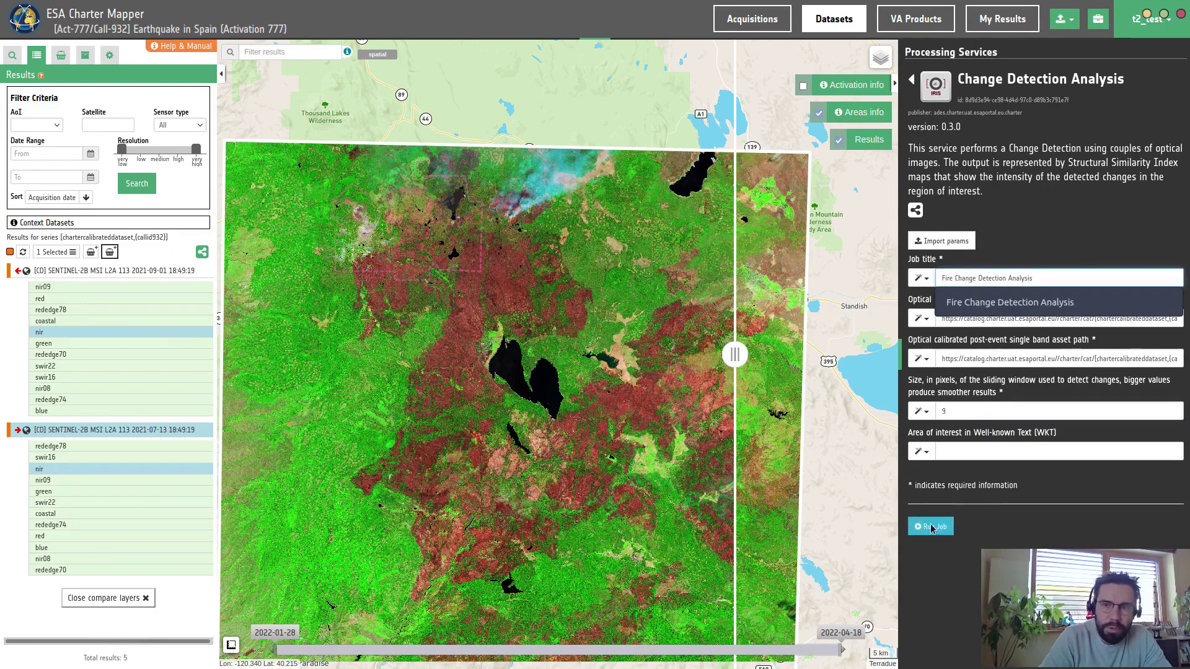
pyautogui.click(932, 527)
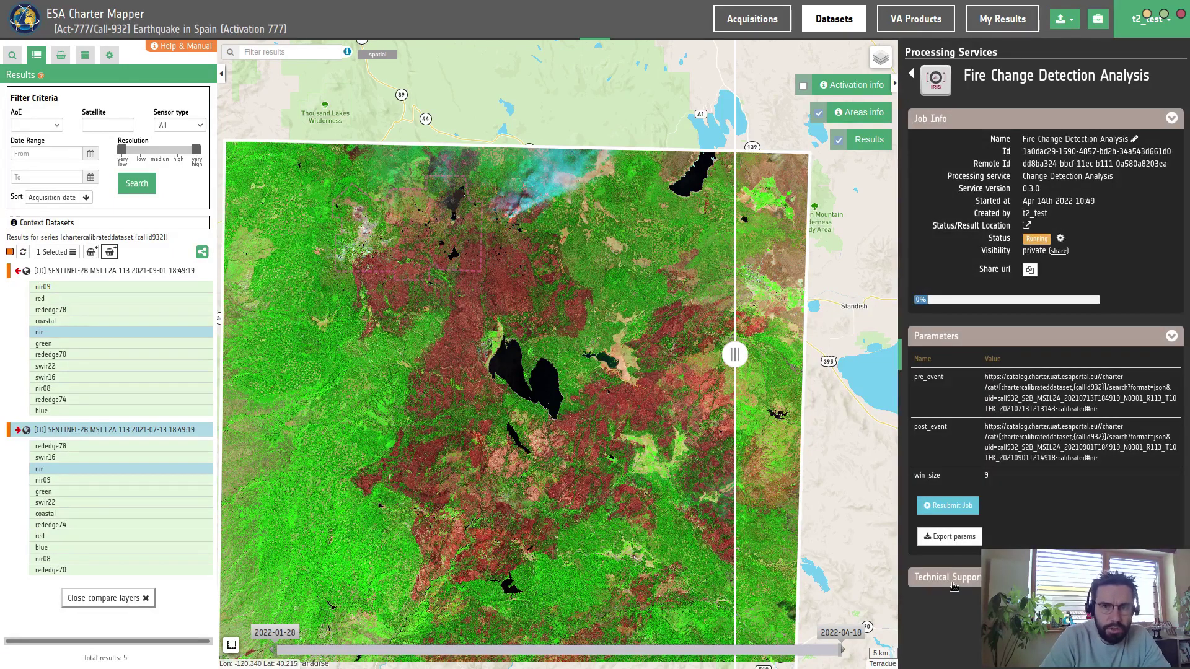
# Step: Check the job's status and review the resulting change detection map with its job information
pyautogui.click(1061, 238)
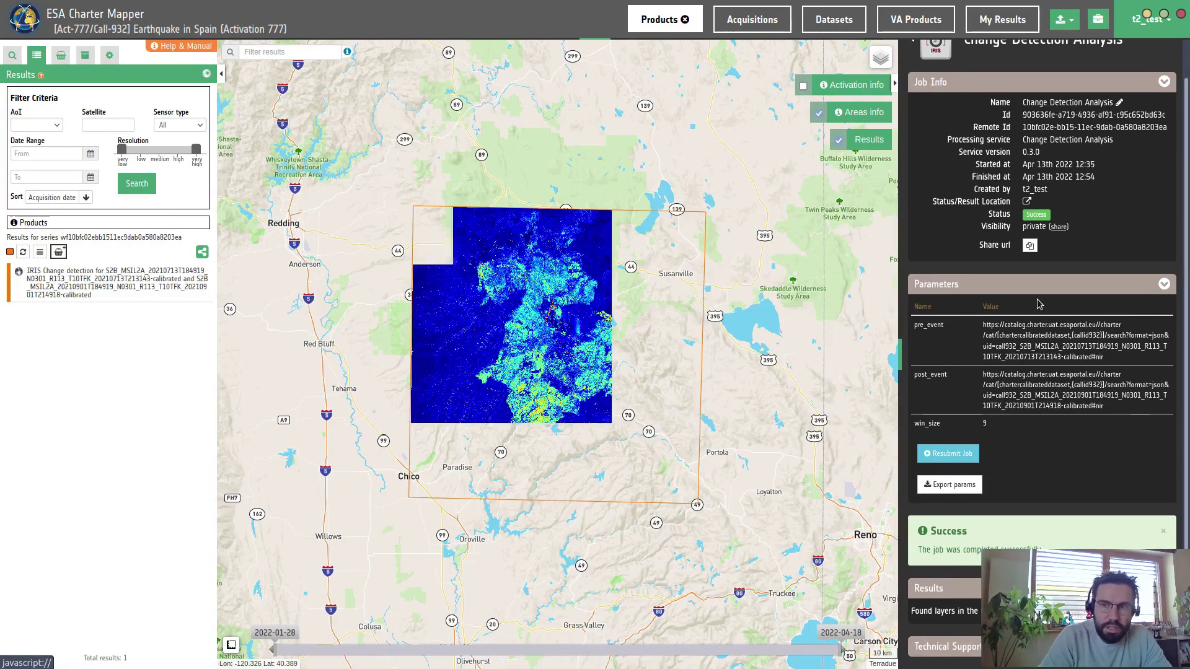
pyautogui.scroll(3, 983, 132)
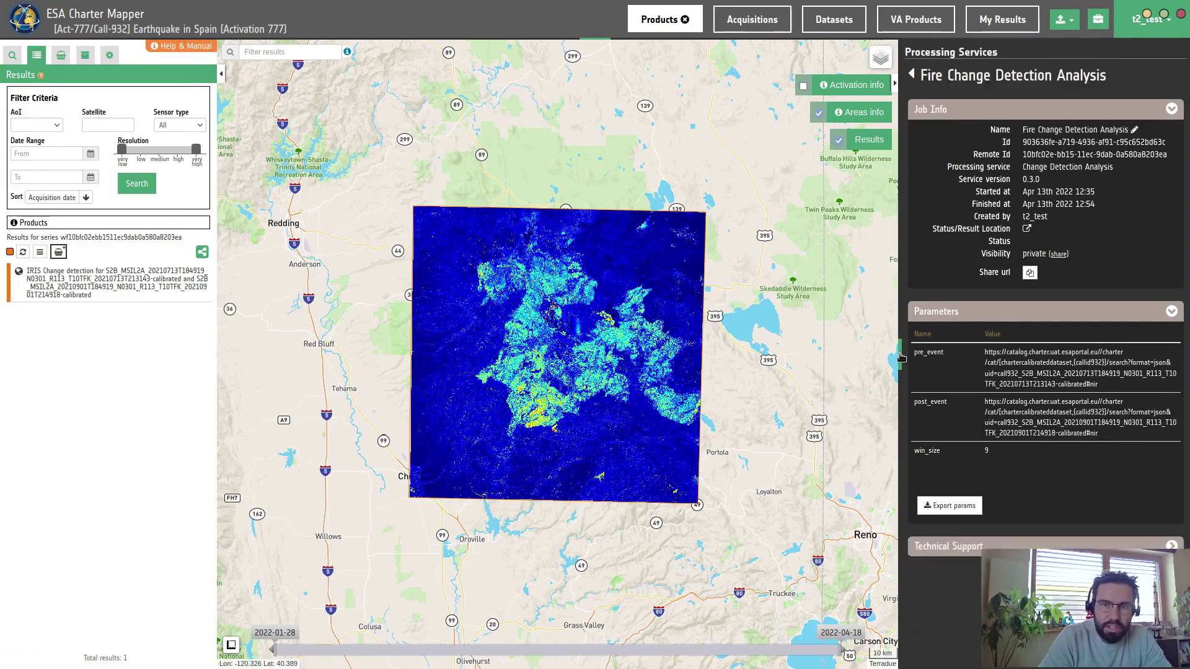
pyautogui.scroll(1, 682, 415)
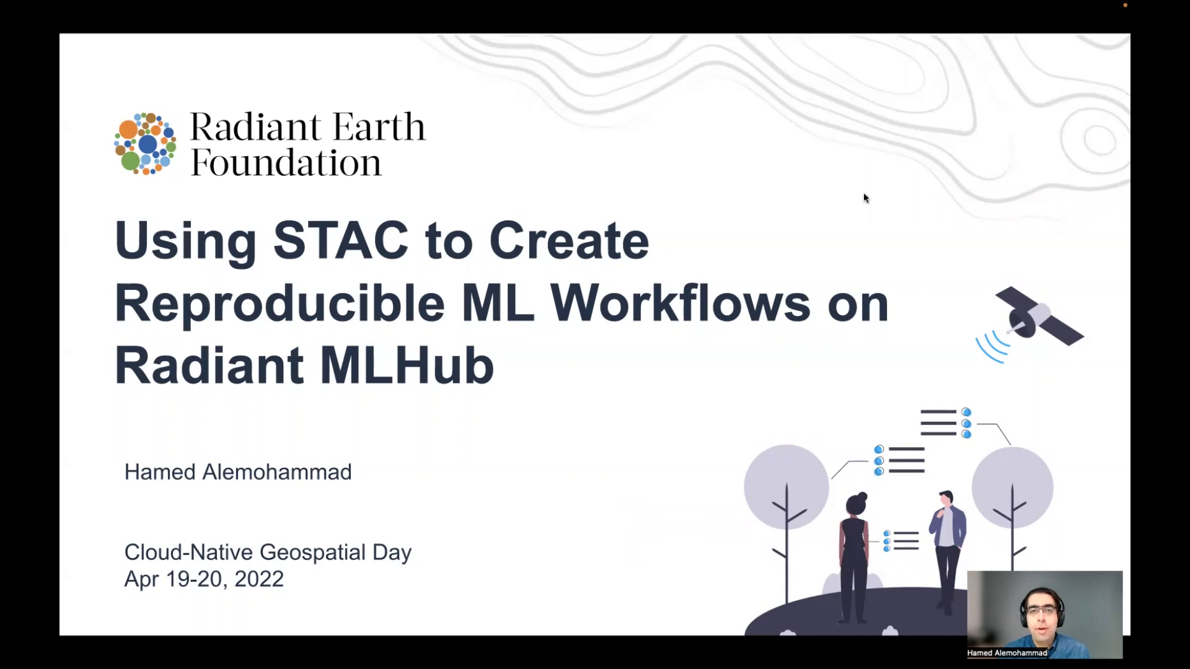
pyautogui.press('Right')
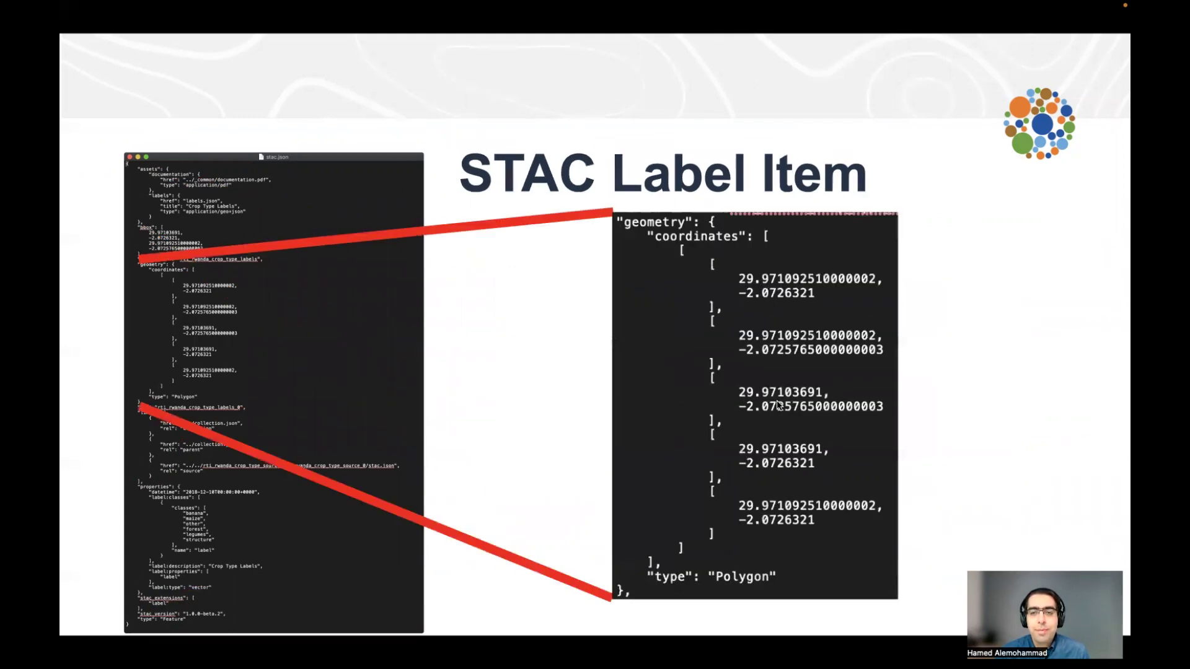
pyautogui.click(758, 386)
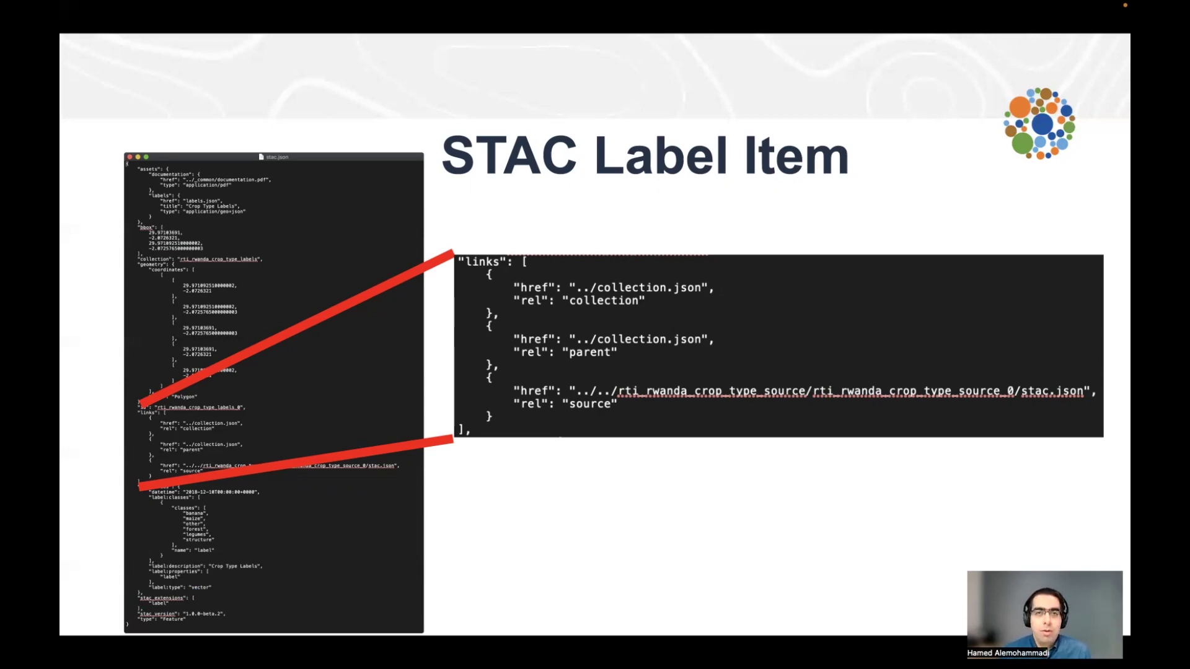
pyautogui.click(909, 393)
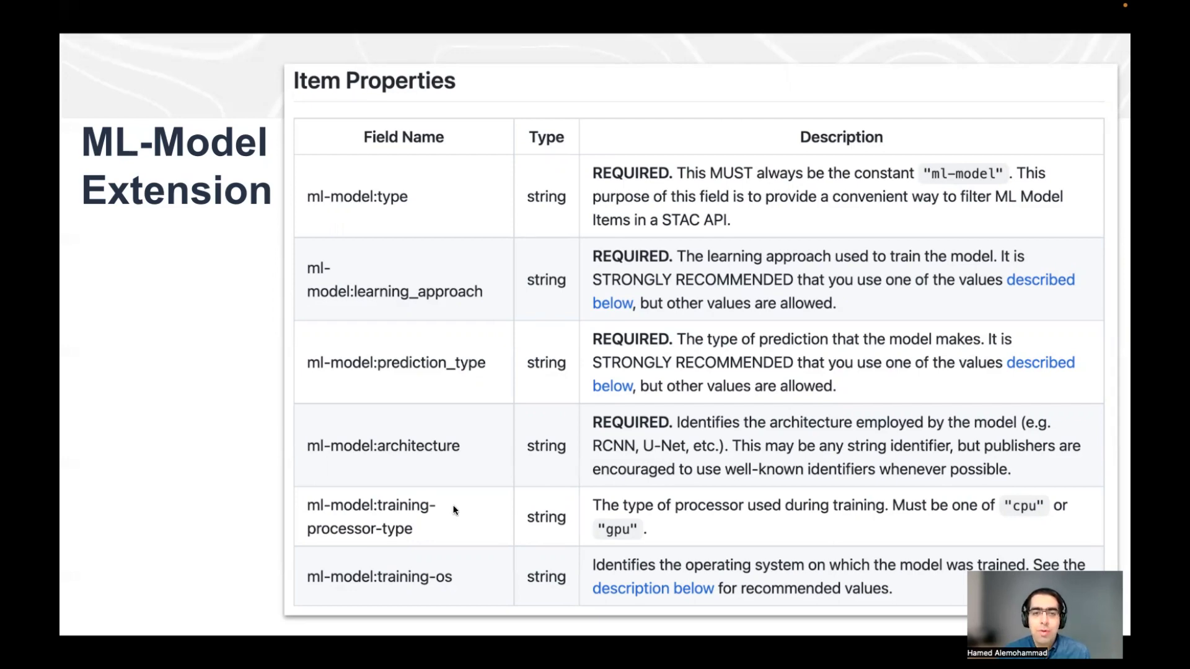
pyautogui.press('Right')
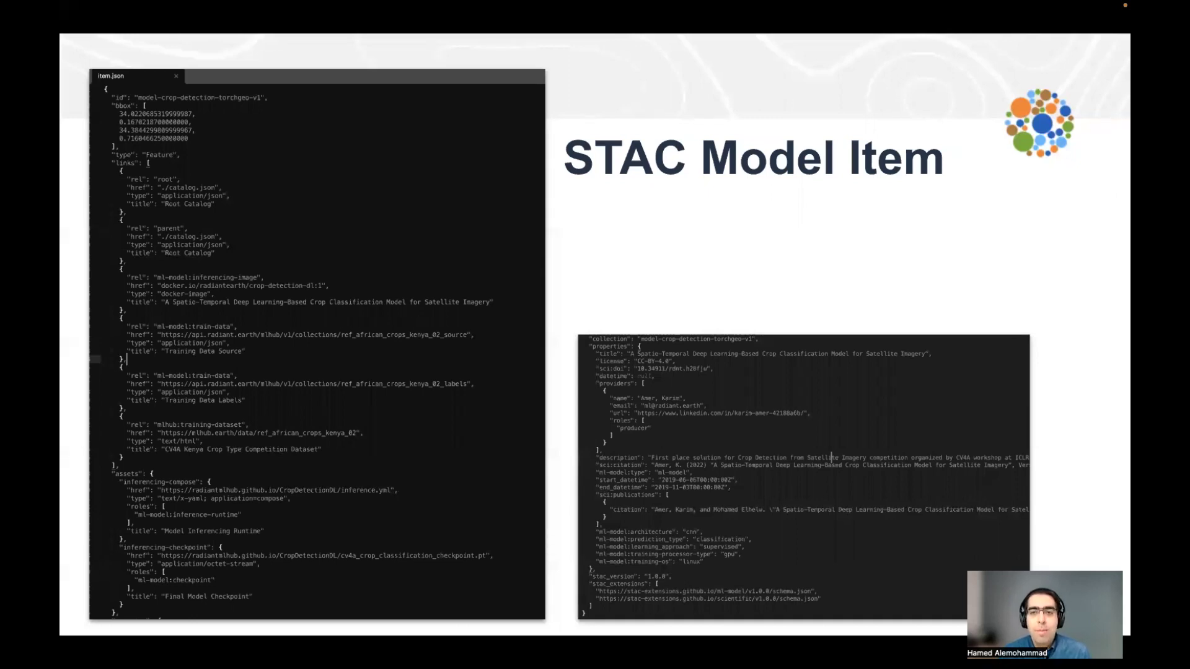
pyautogui.press('Right')
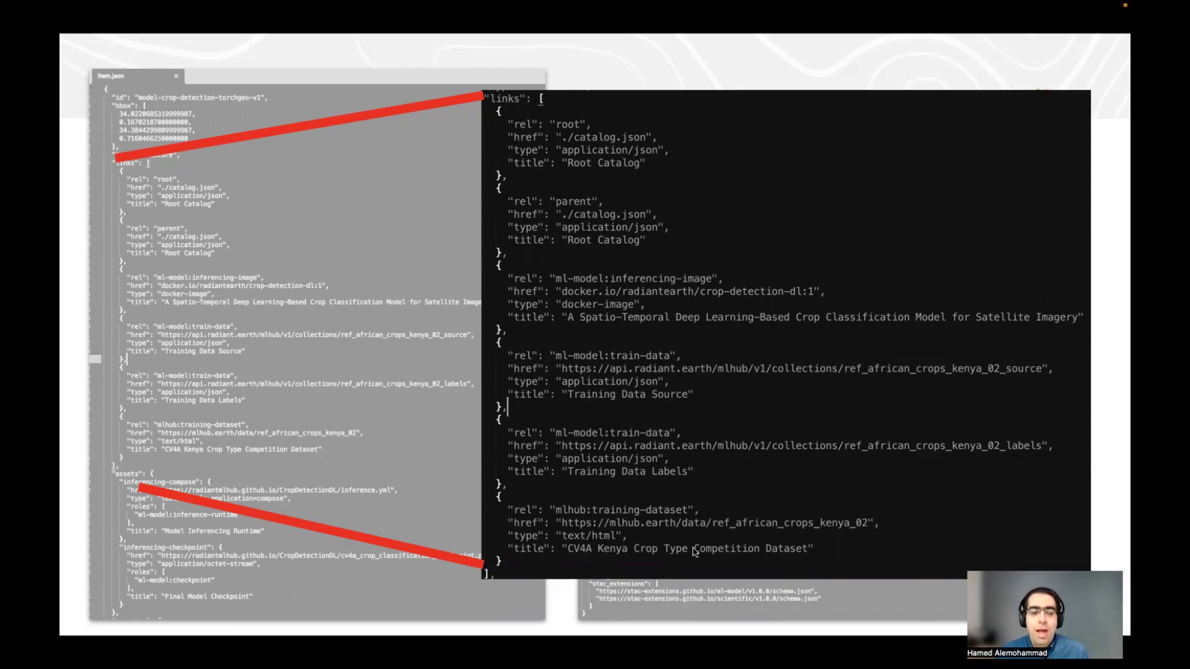
pyautogui.press('Right')
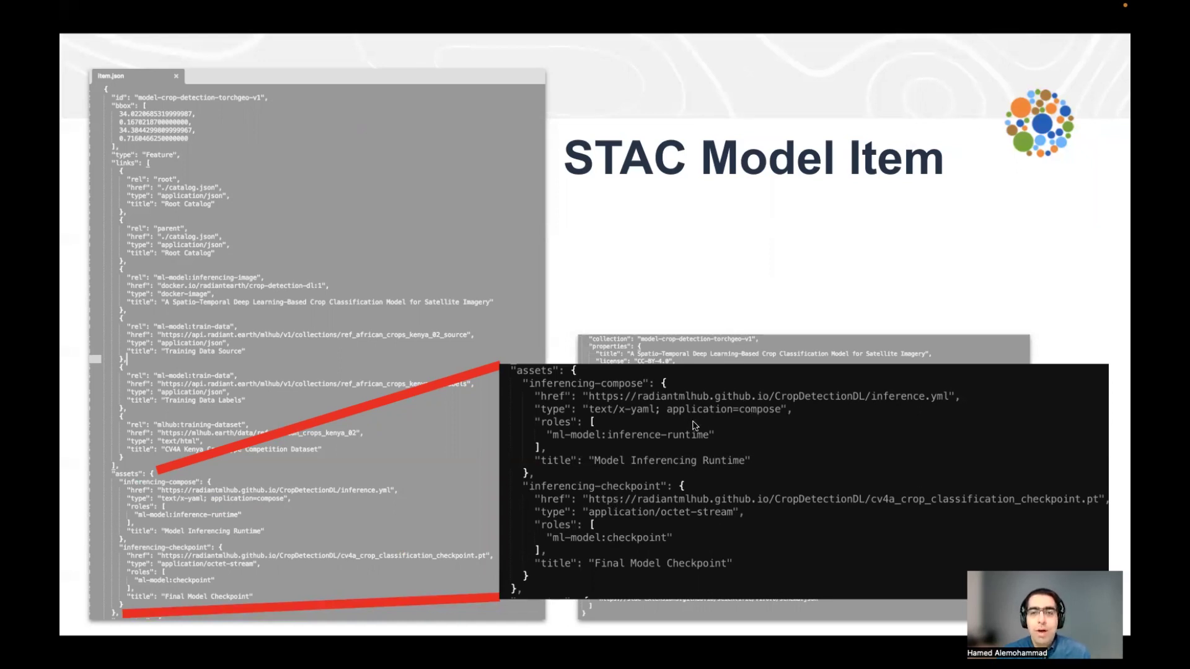
pyautogui.press('Right')
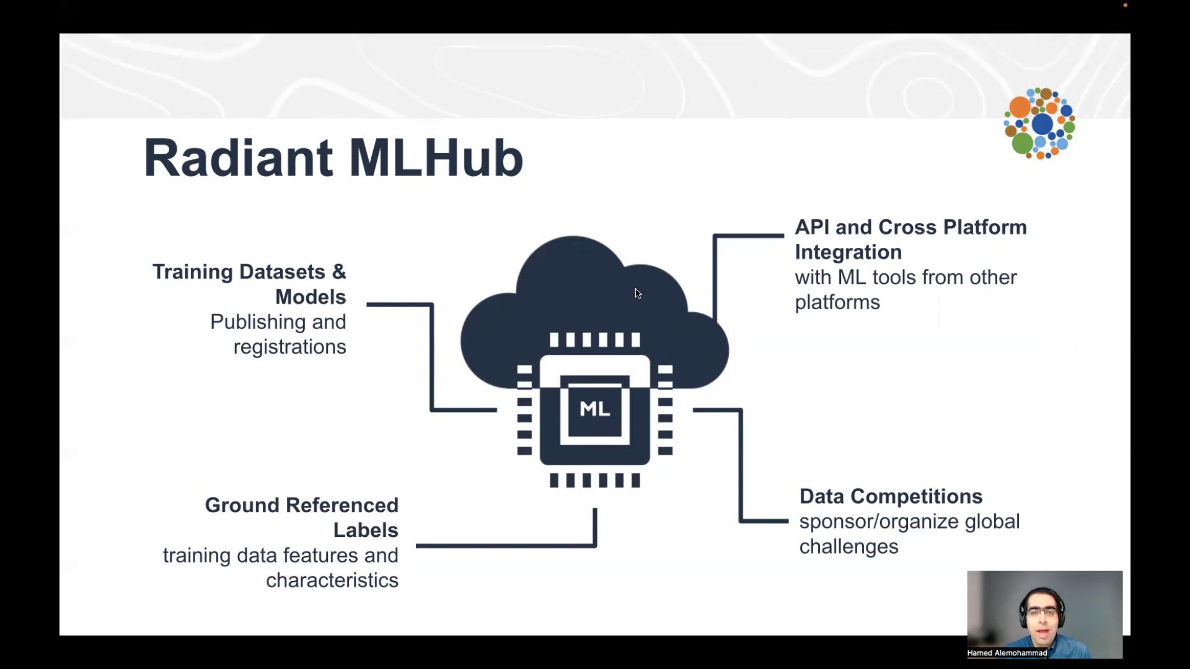
pyautogui.press('Right')
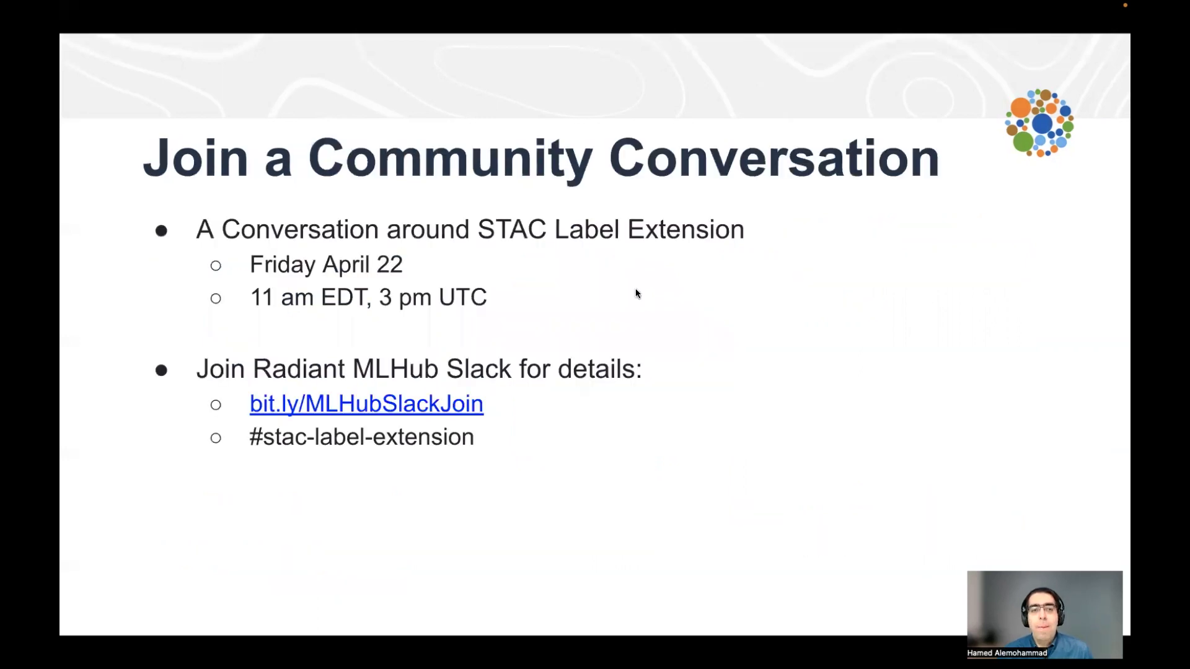